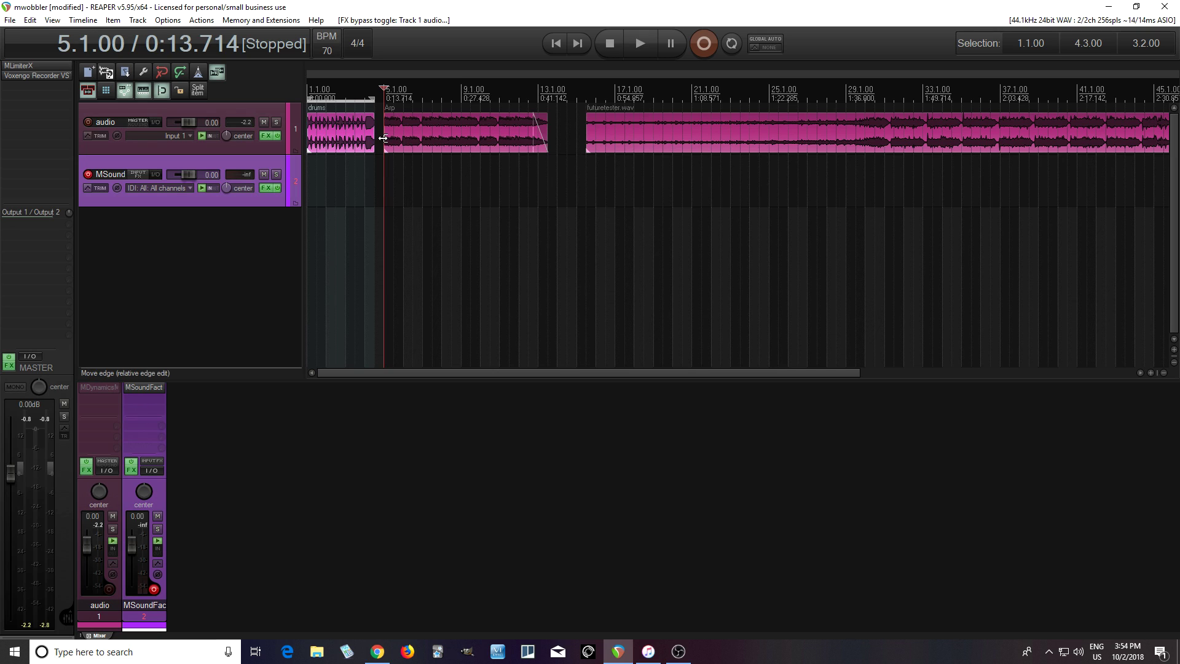
# Play back the Arp clip from bar 5 and stop after listening.
pyautogui.click(639, 53)
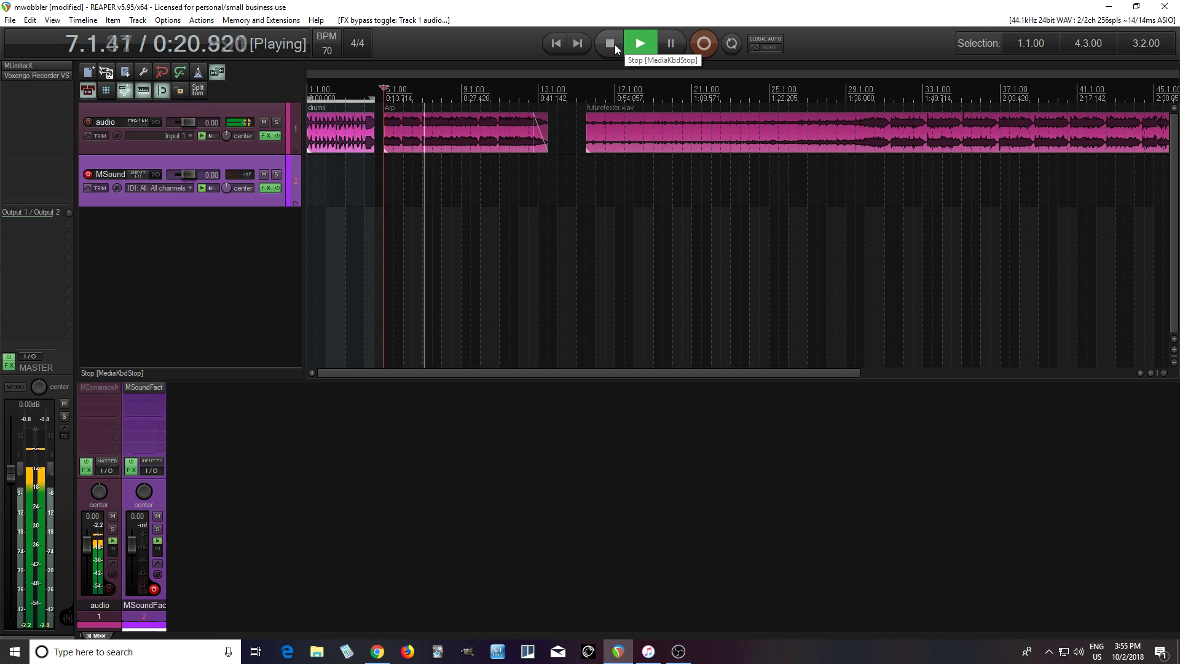
pyautogui.click(614, 44)
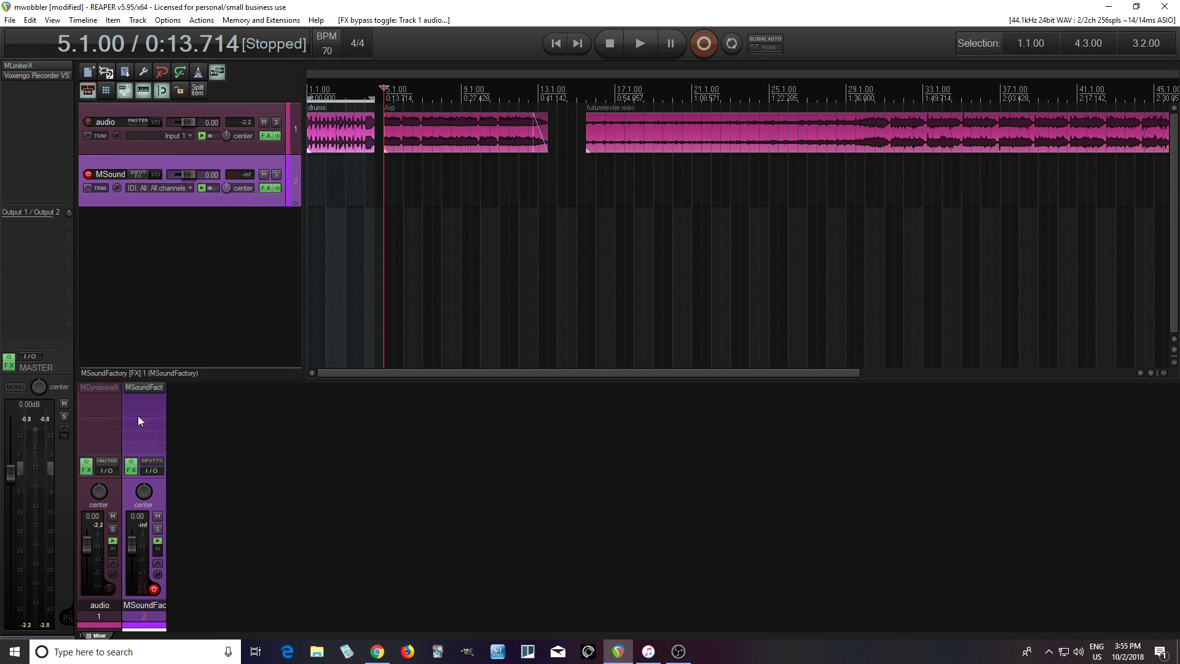
# Open the MDynamicsMB plugin on the audio track and load the IYF preset from the user preset folder.
pyautogui.click(101, 388)
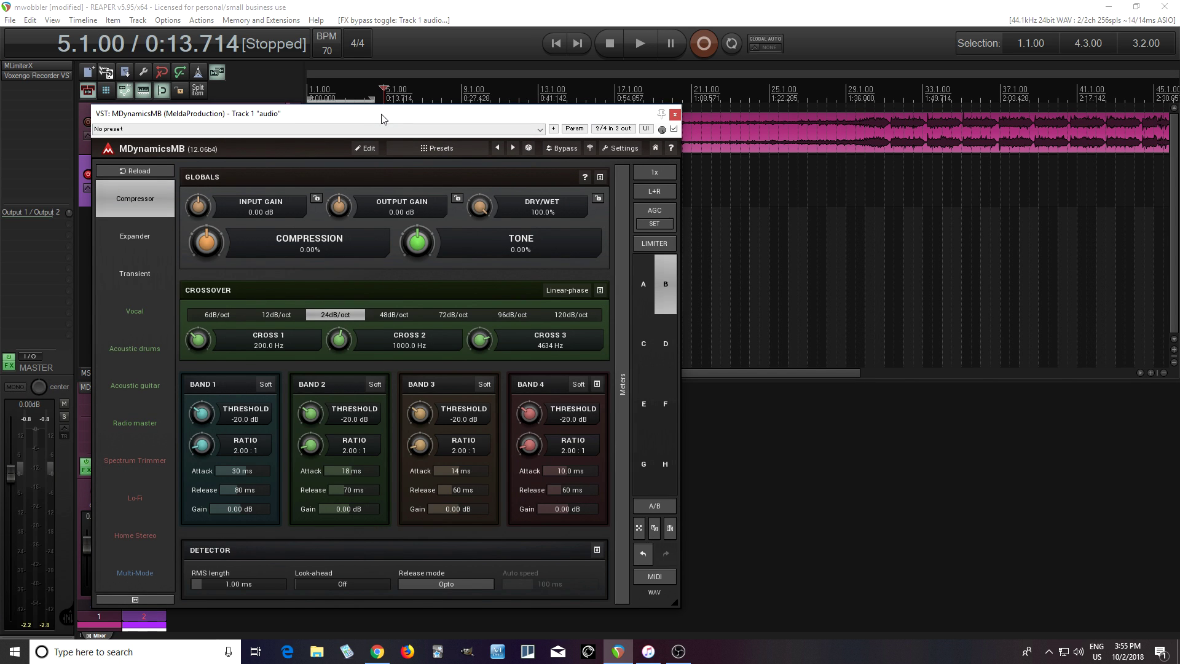
pyautogui.moveTo(381, 118); pyautogui.dragTo(507, 98)
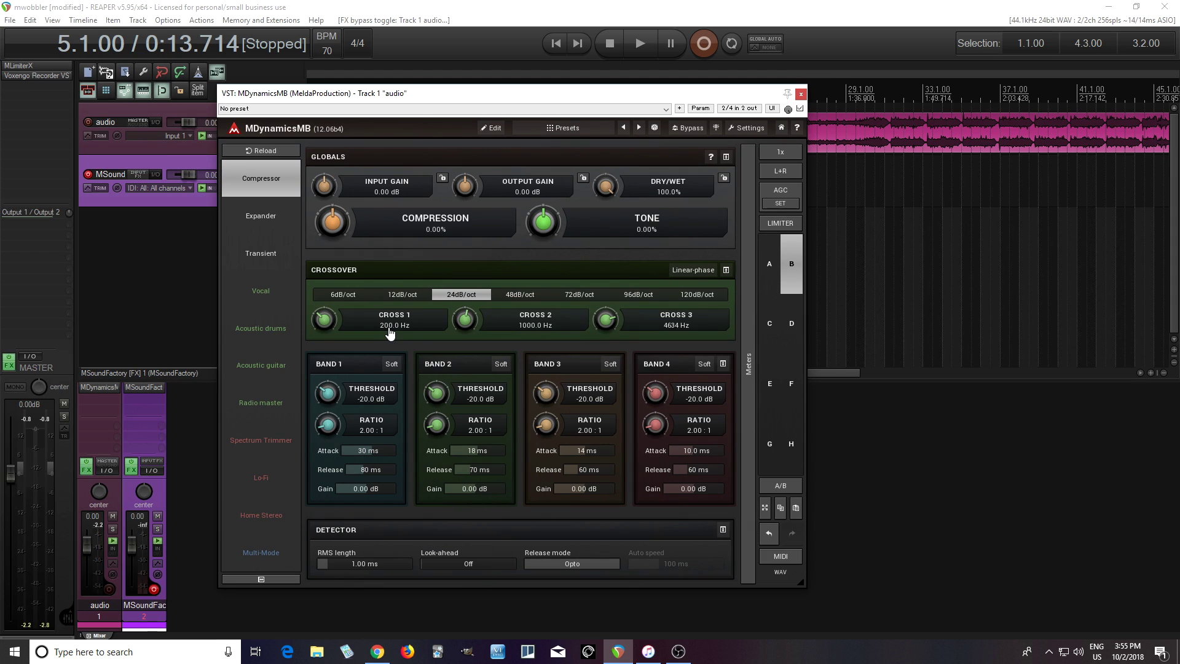
pyautogui.click(570, 129)
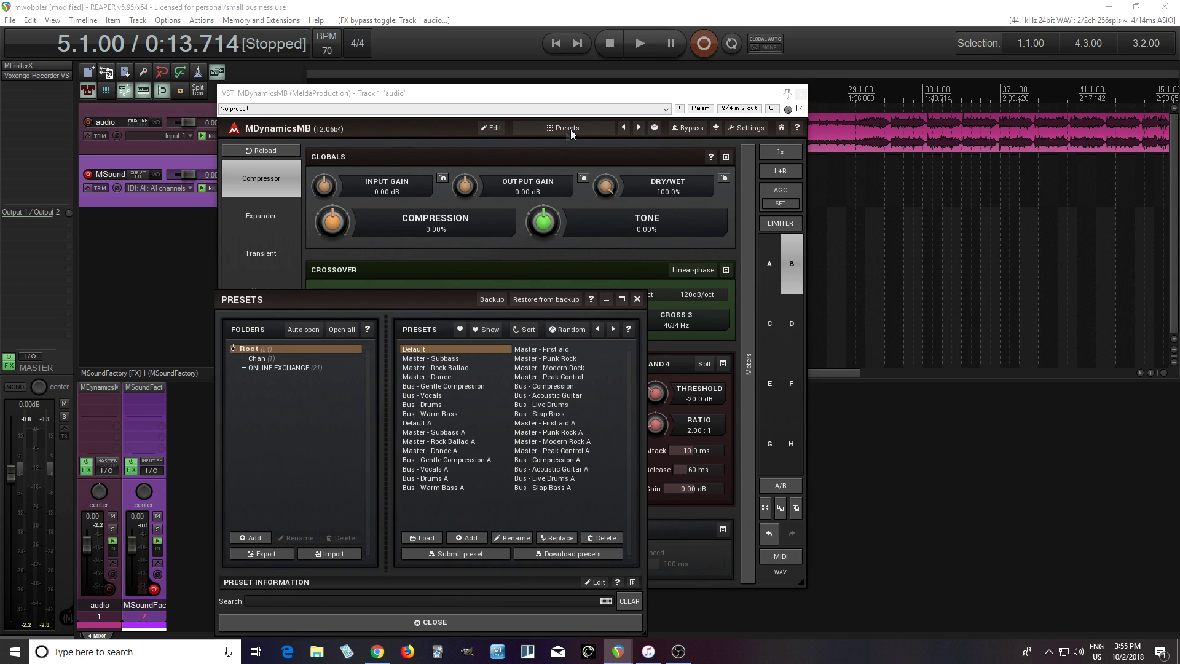
pyautogui.click(260, 359)
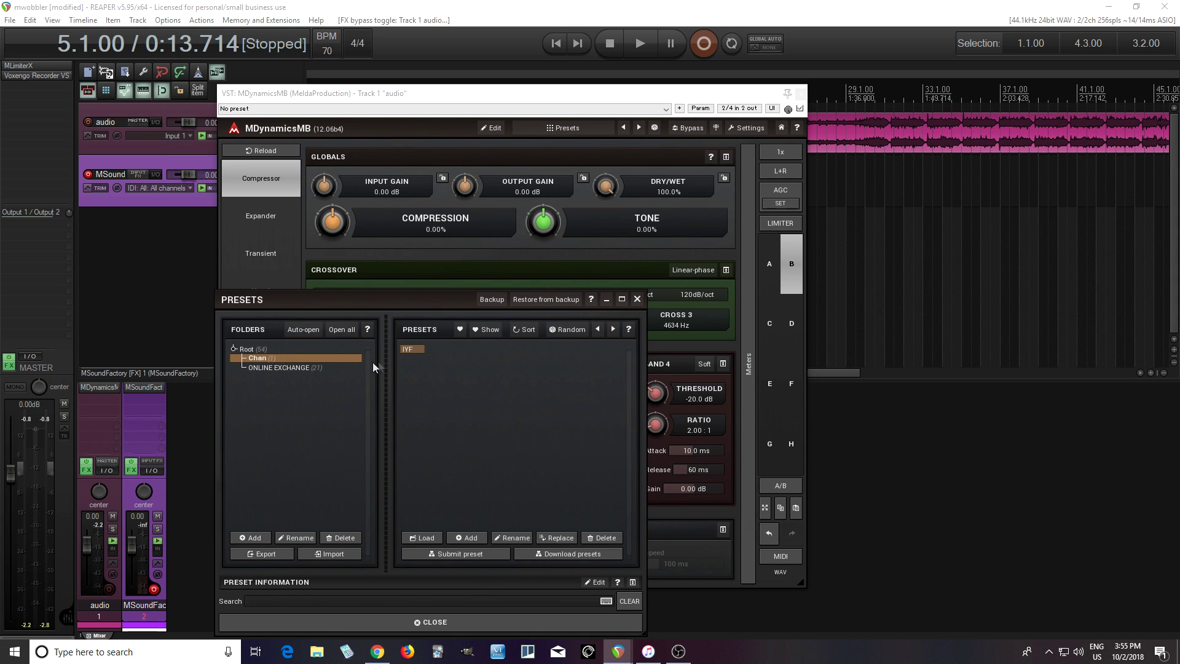
pyautogui.doubleClick(408, 349)
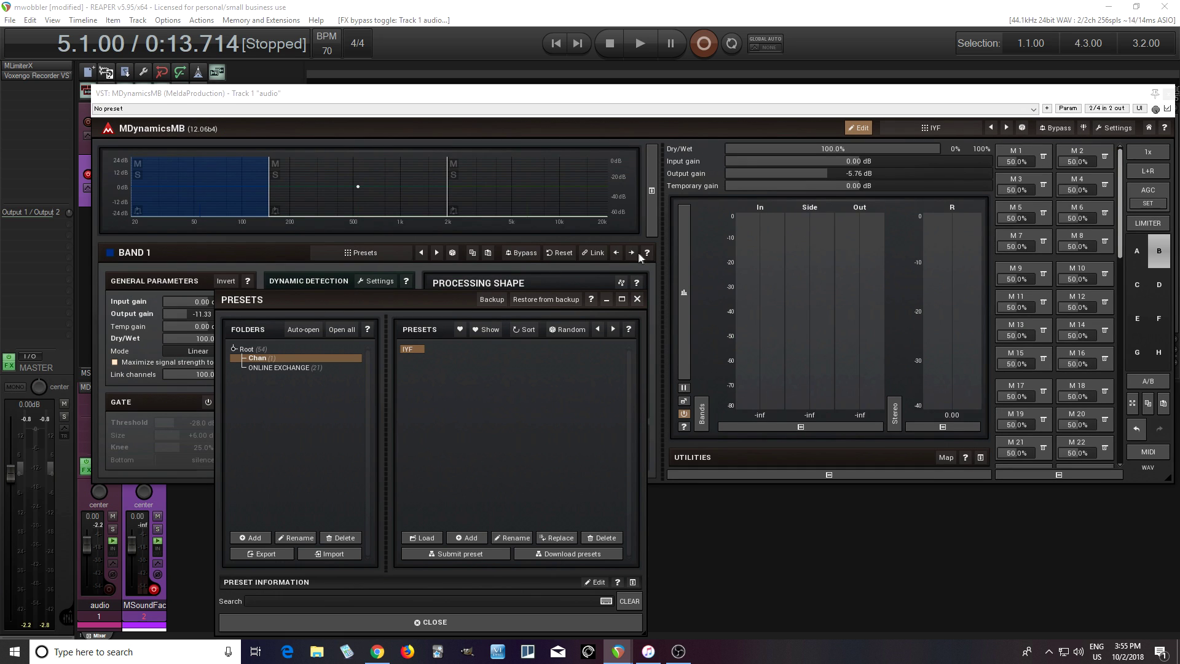
pyautogui.click(637, 301)
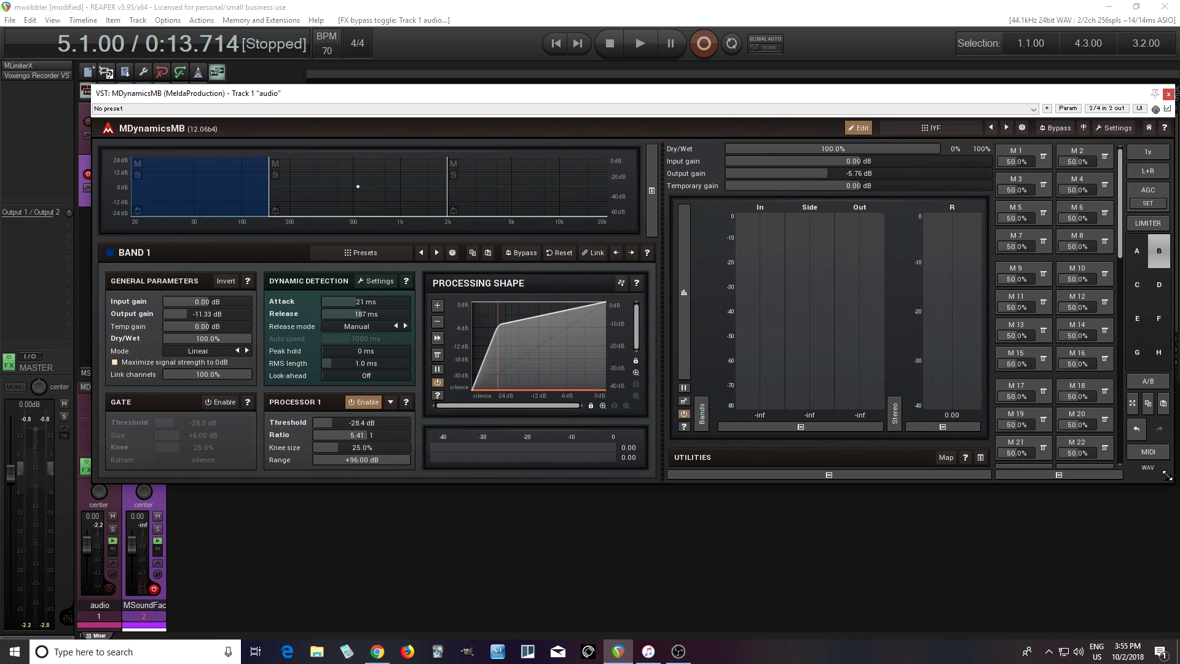
# Collapse the MultiParameters section and reposition the MDynamicsMB window so the track clips are exposed.
pyautogui.click(1058, 474)
pyautogui.moveTo(1051, 481); pyautogui.dragTo(950, 478)
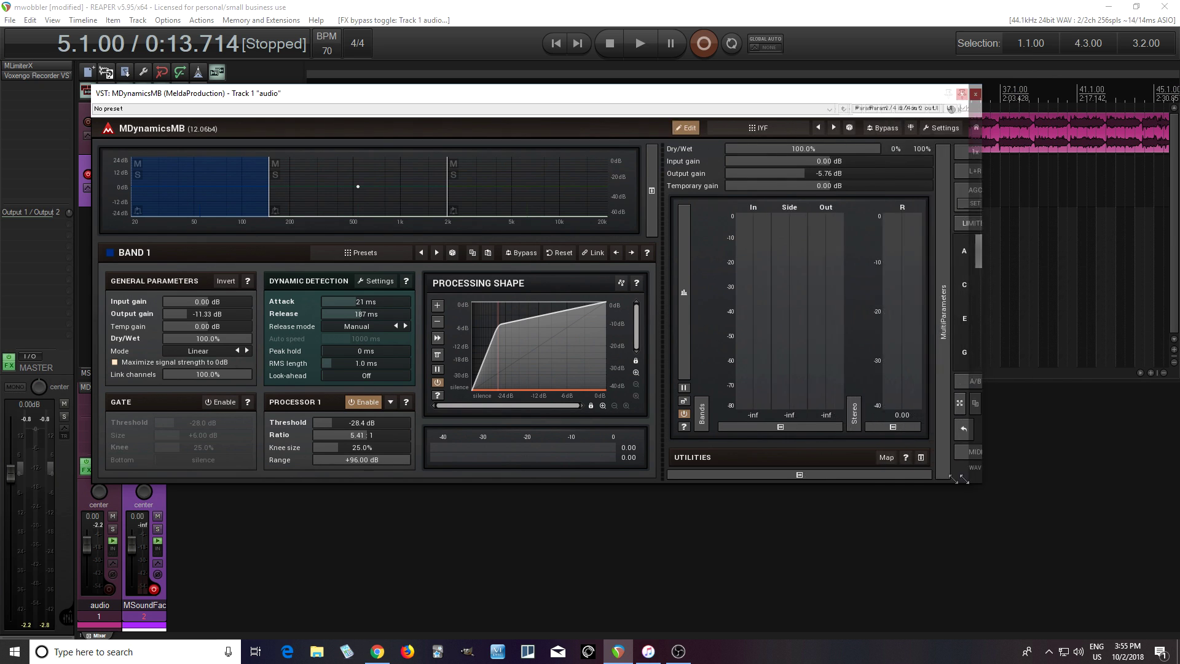
pyautogui.moveTo(536, 102); pyautogui.dragTo(571, 205)
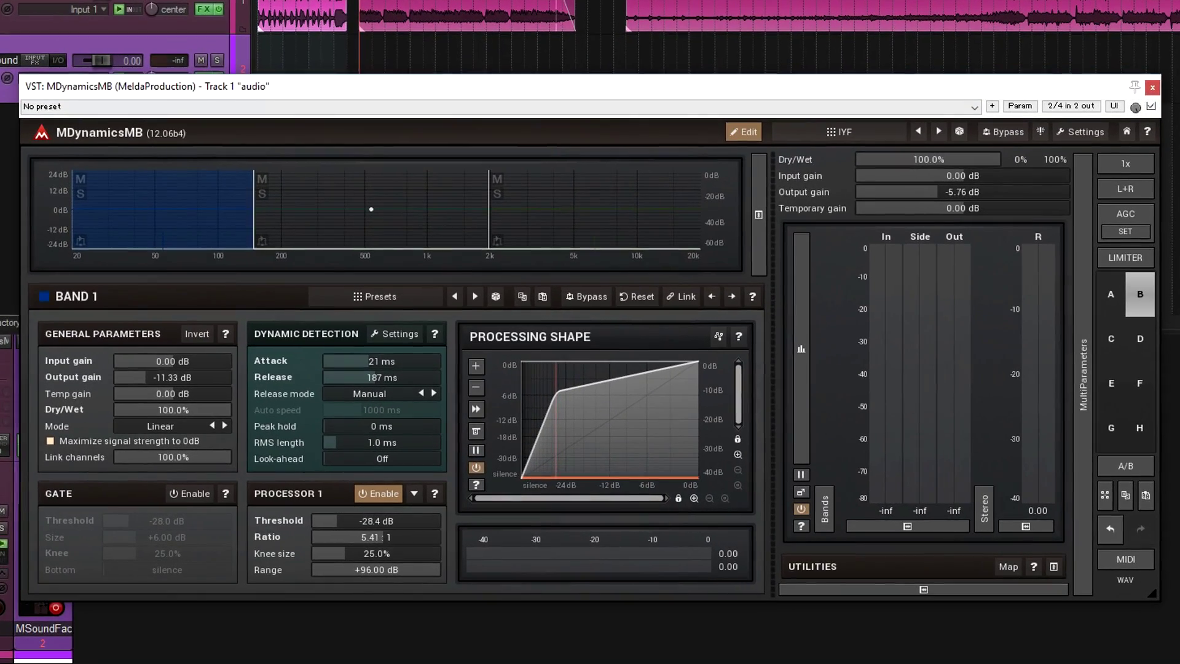
# Play the Arp clip repeatedly with MDynamicsMB active and bypassed to compare the sound, leaving the plugin active.
pyautogui.press('space')
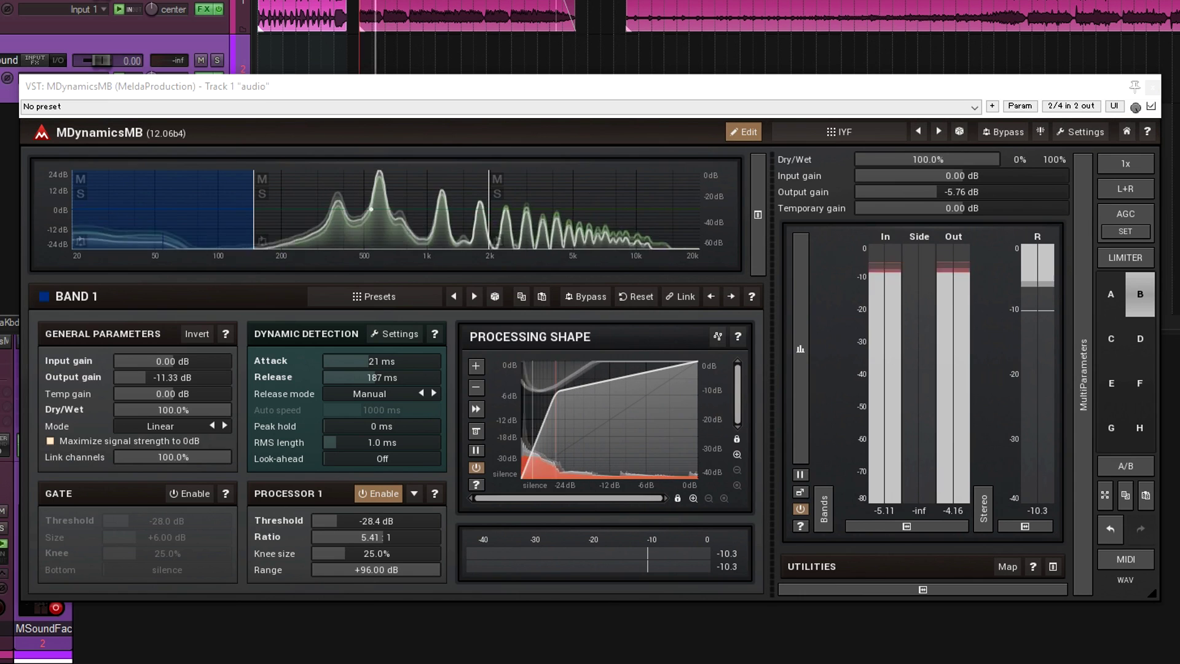
pyautogui.press('space')
pyautogui.press('space')
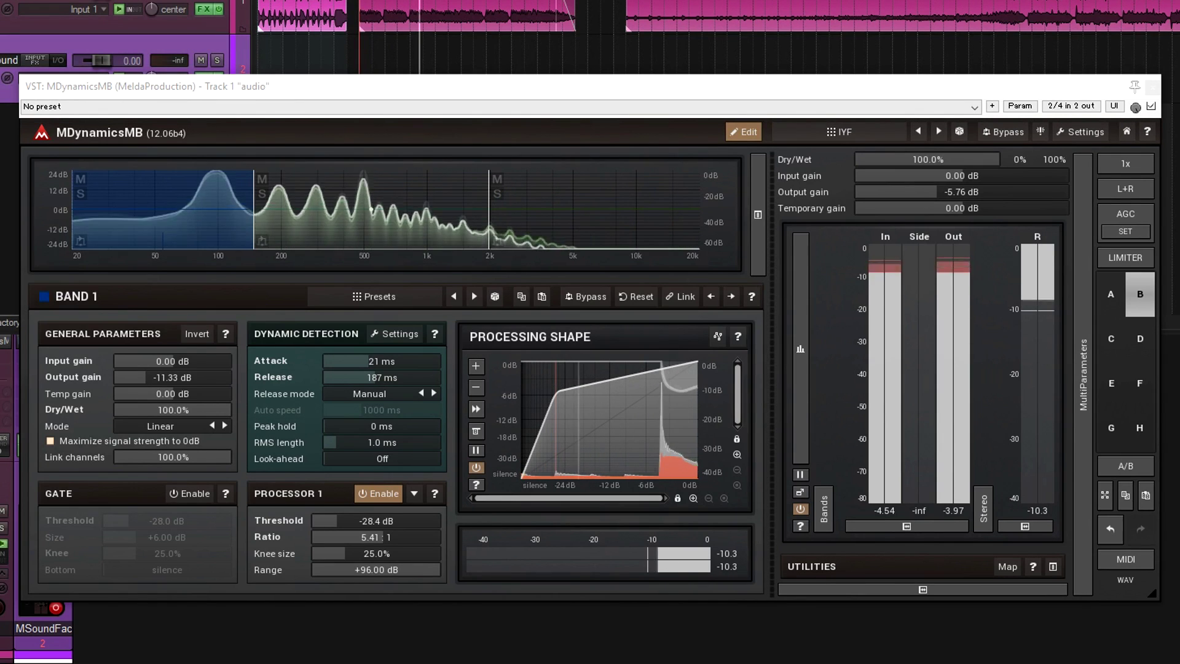
pyautogui.press('space')
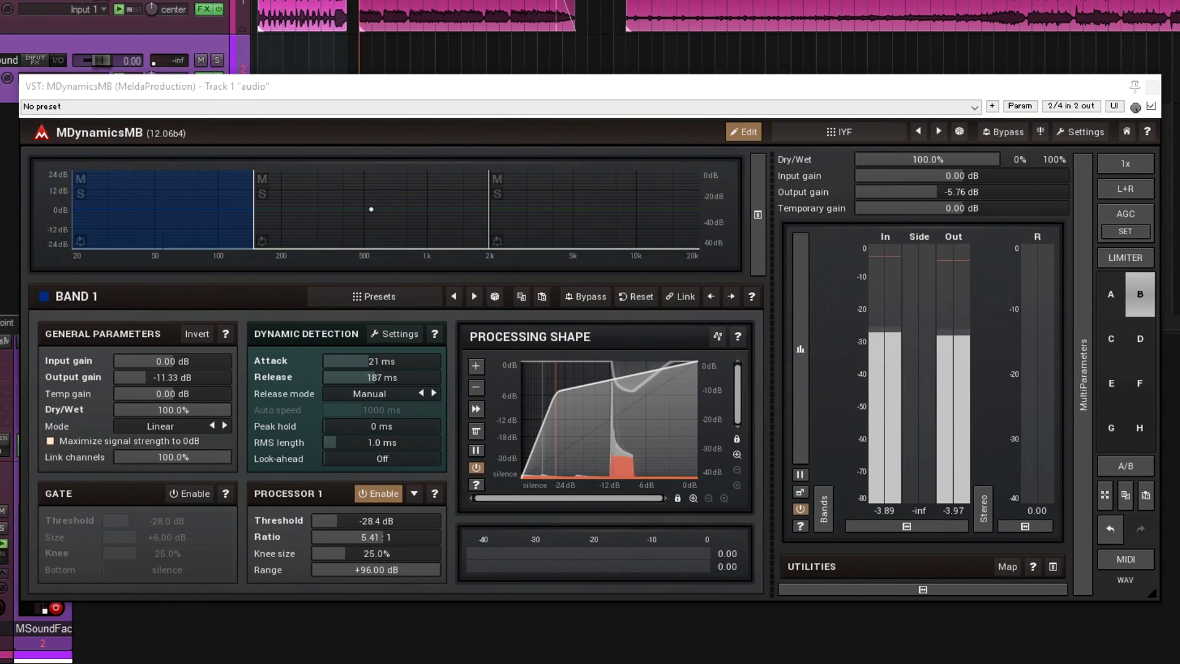
pyautogui.click(1008, 134)
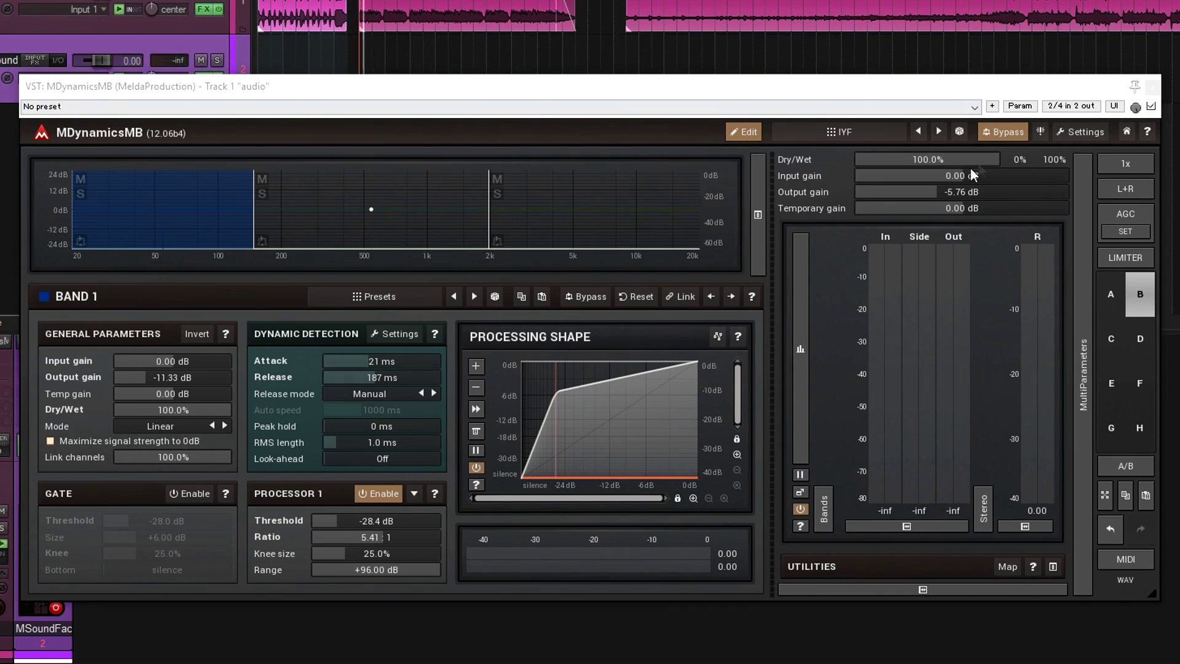
pyautogui.click(1001, 133)
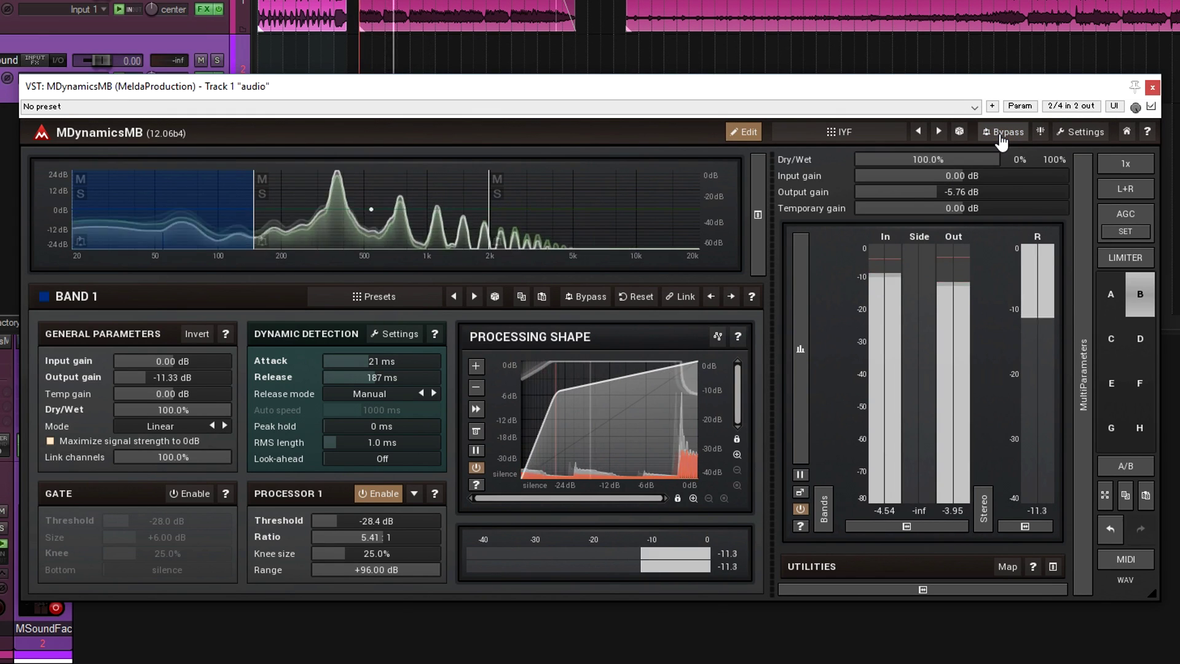
pyautogui.press('space')
pyautogui.click(1001, 133)
pyautogui.press('space')
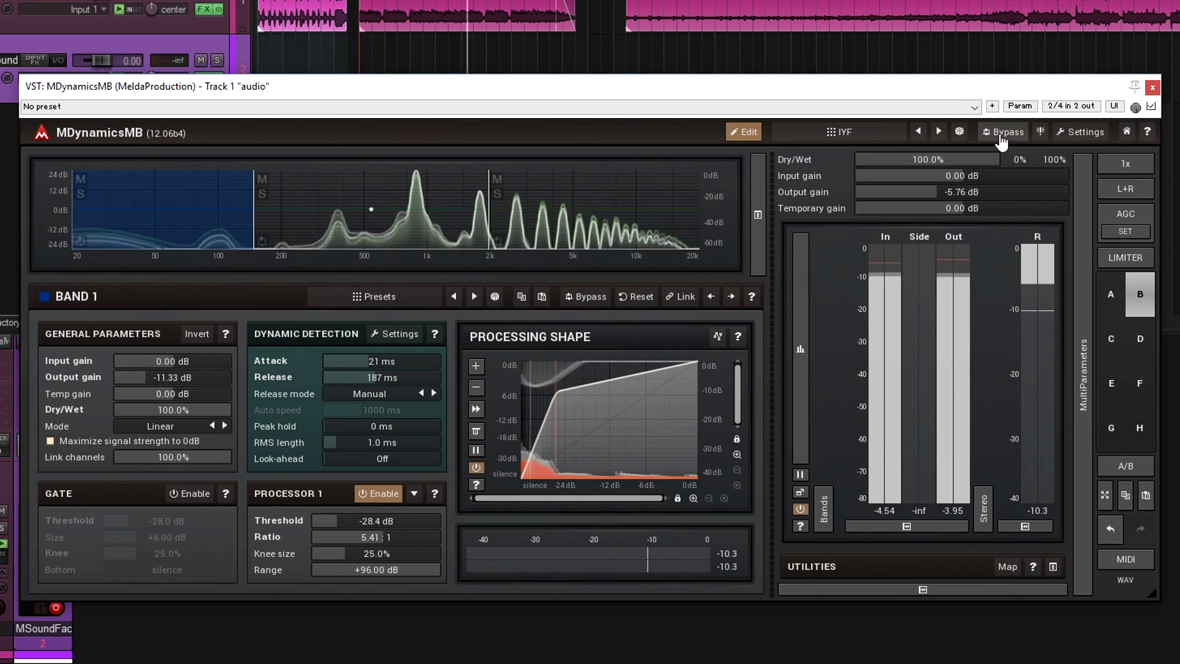
pyautogui.click(1000, 137)
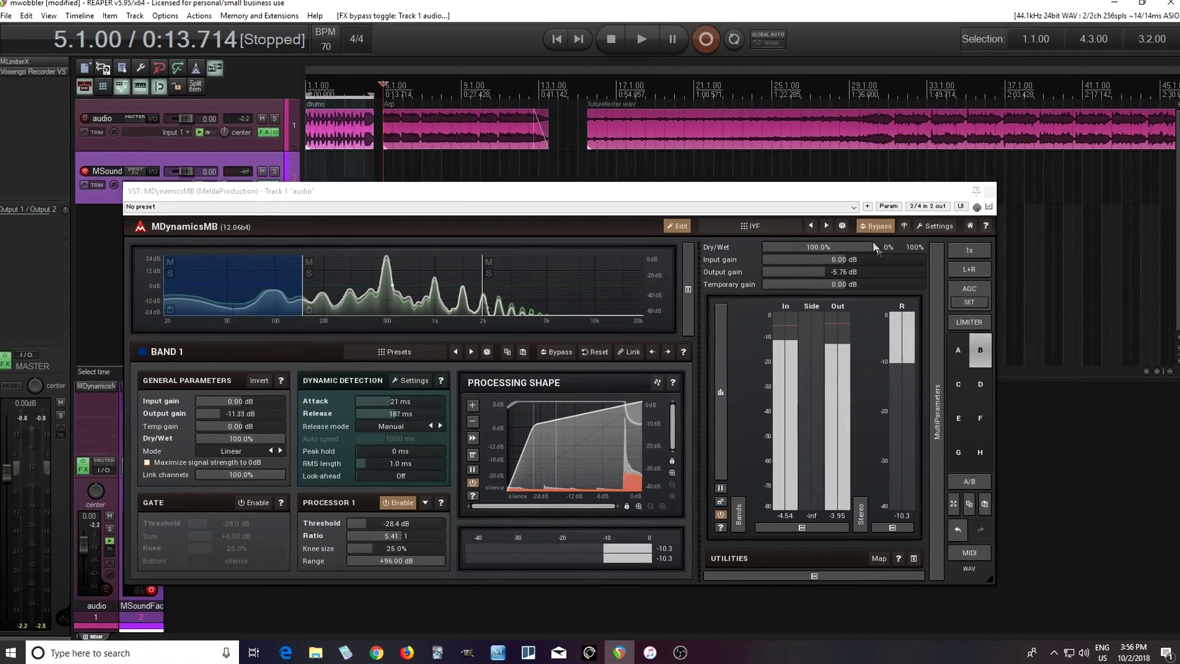
pyautogui.click(898, 216)
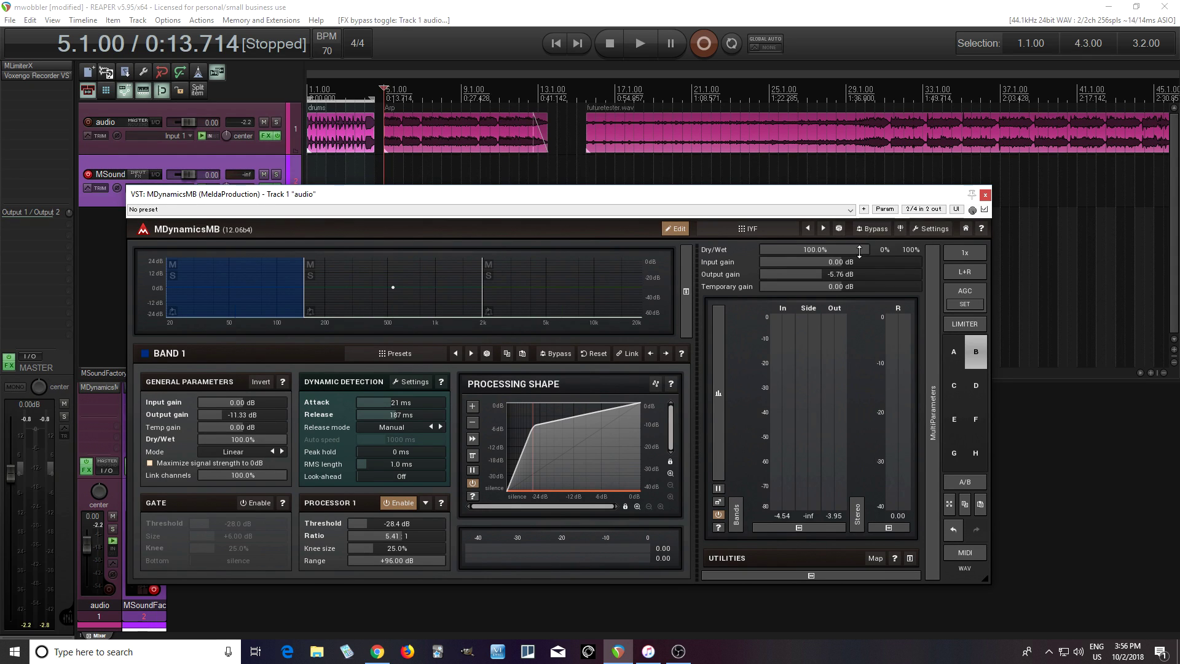
# Play the drums from the project start and lower the plugin's output gain to -9.79 dB.
pyautogui.click(556, 43)
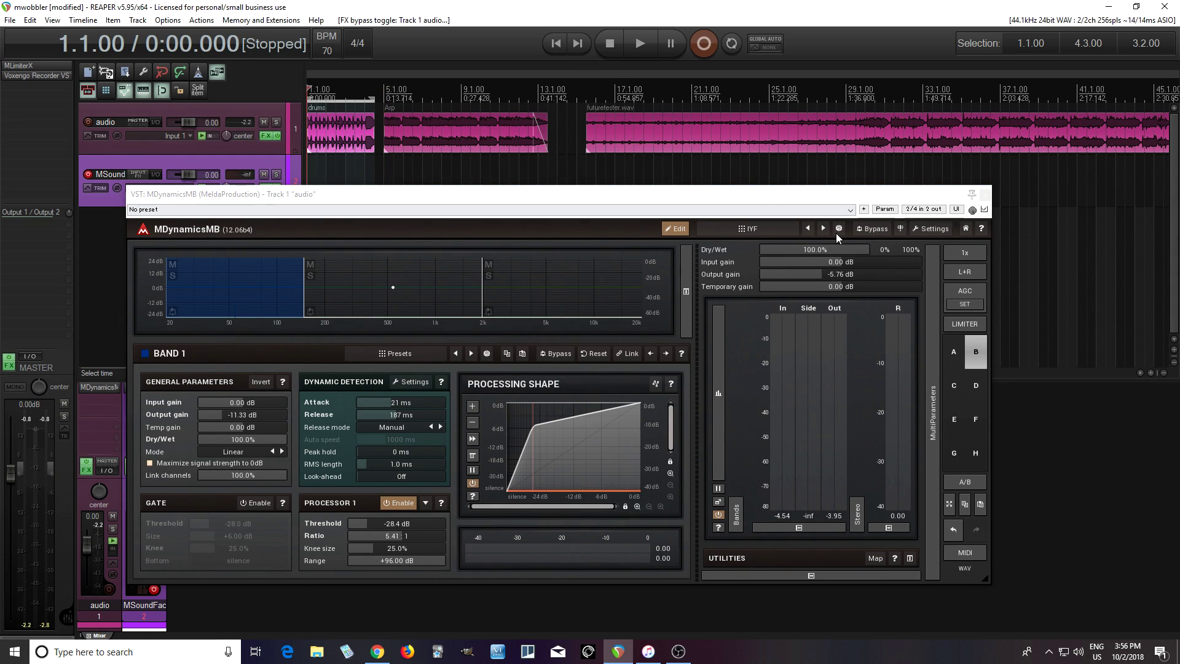
pyautogui.click(384, 92)
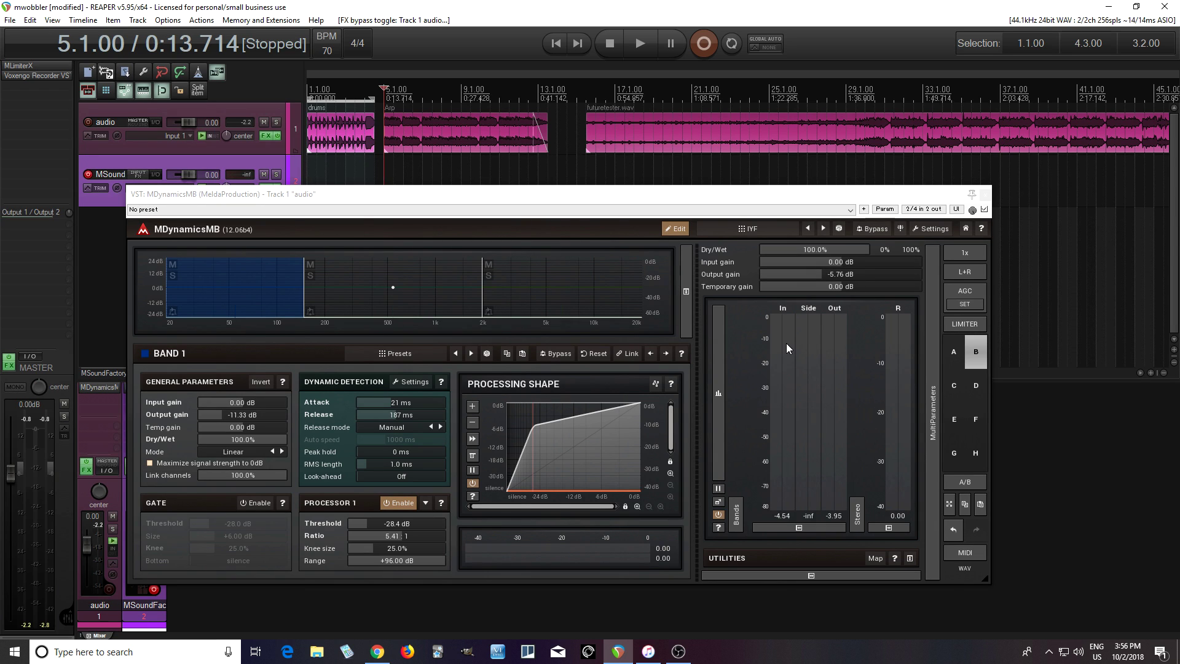
pyautogui.click(556, 43)
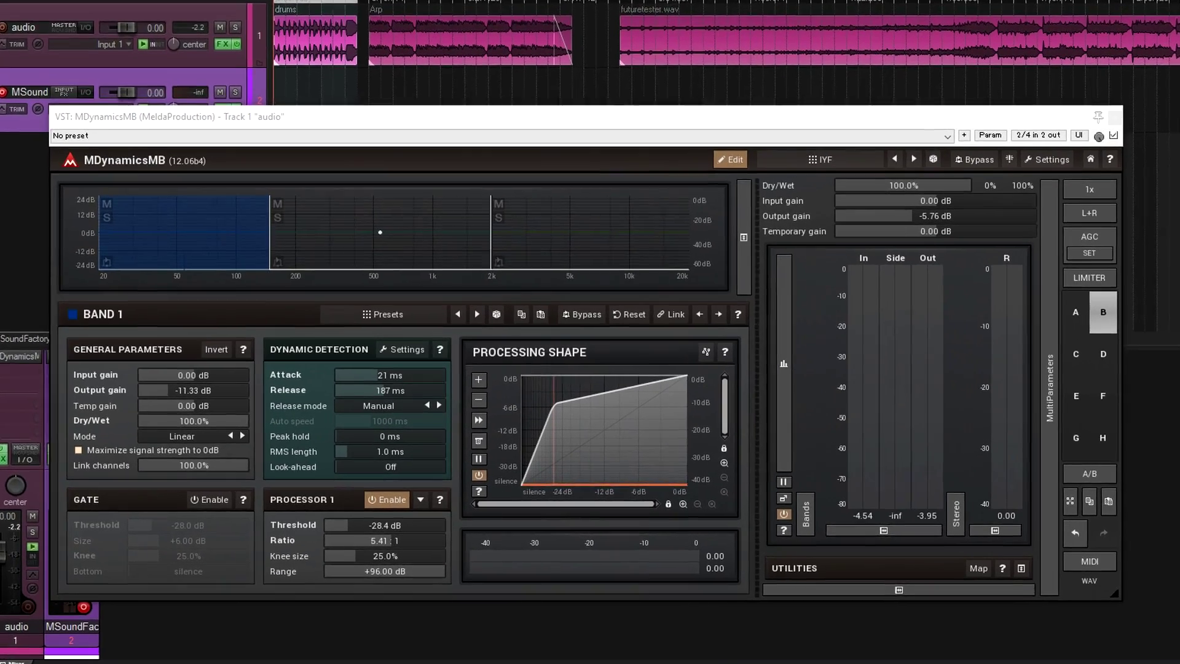
pyautogui.press('space')
pyautogui.moveTo(956, 201); pyautogui.dragTo(929, 202)
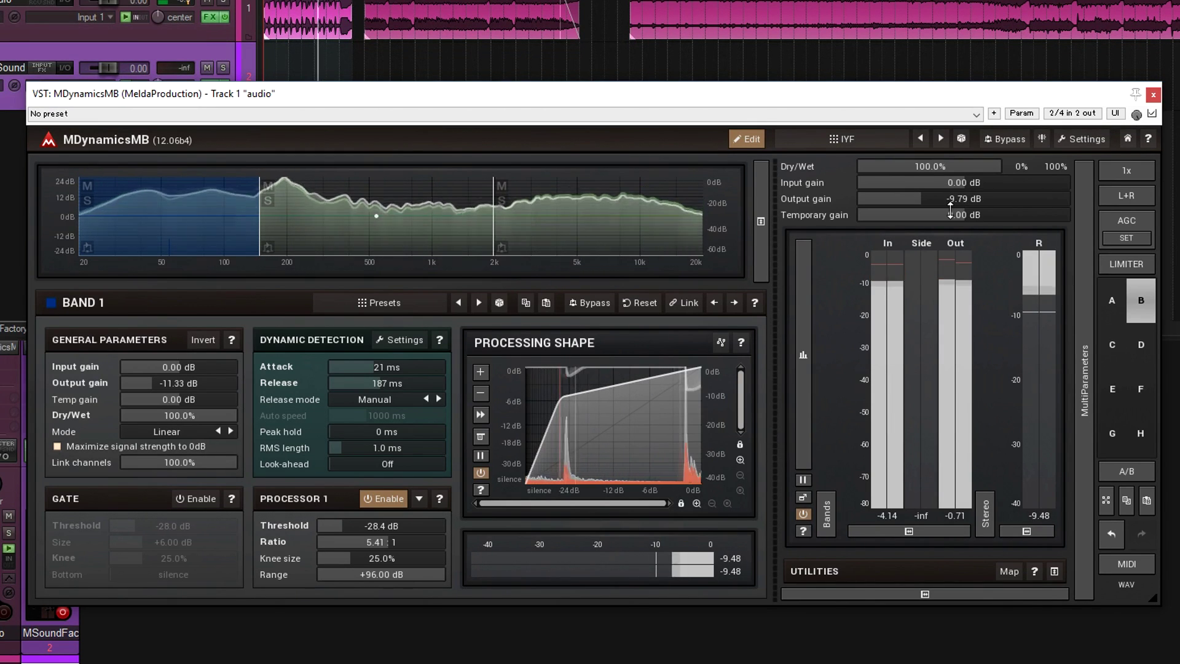
# Compare the drums with MDynamicsMB bypassed and active, and stop playback.
pyautogui.click(1013, 147)
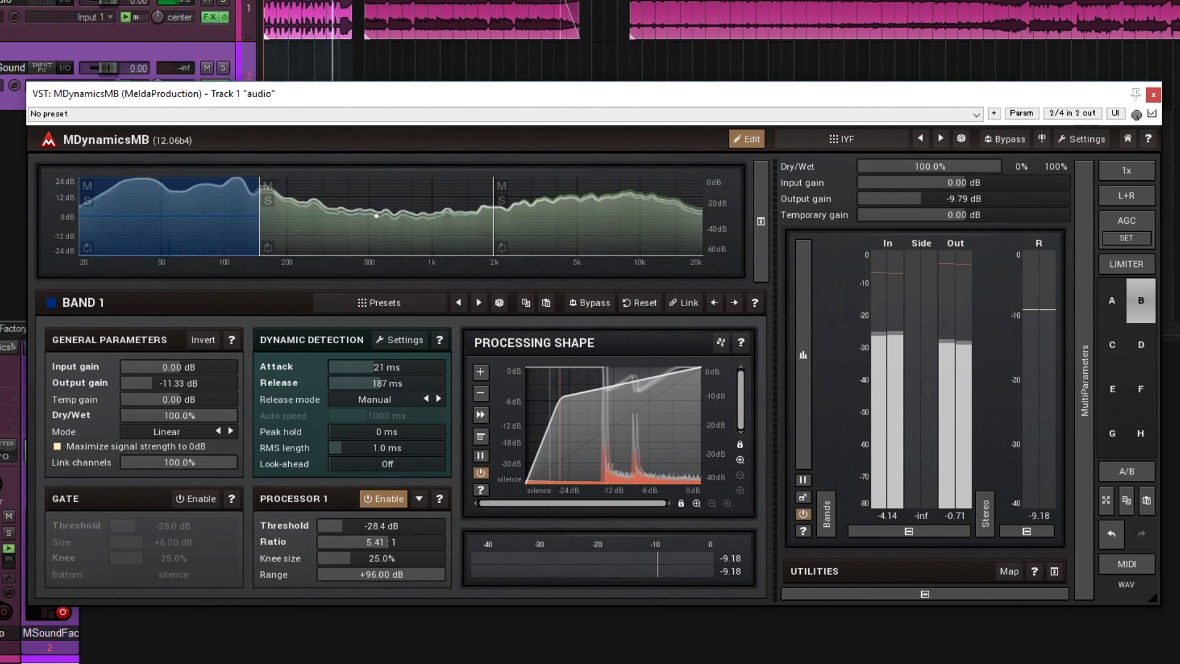
pyautogui.press('space')
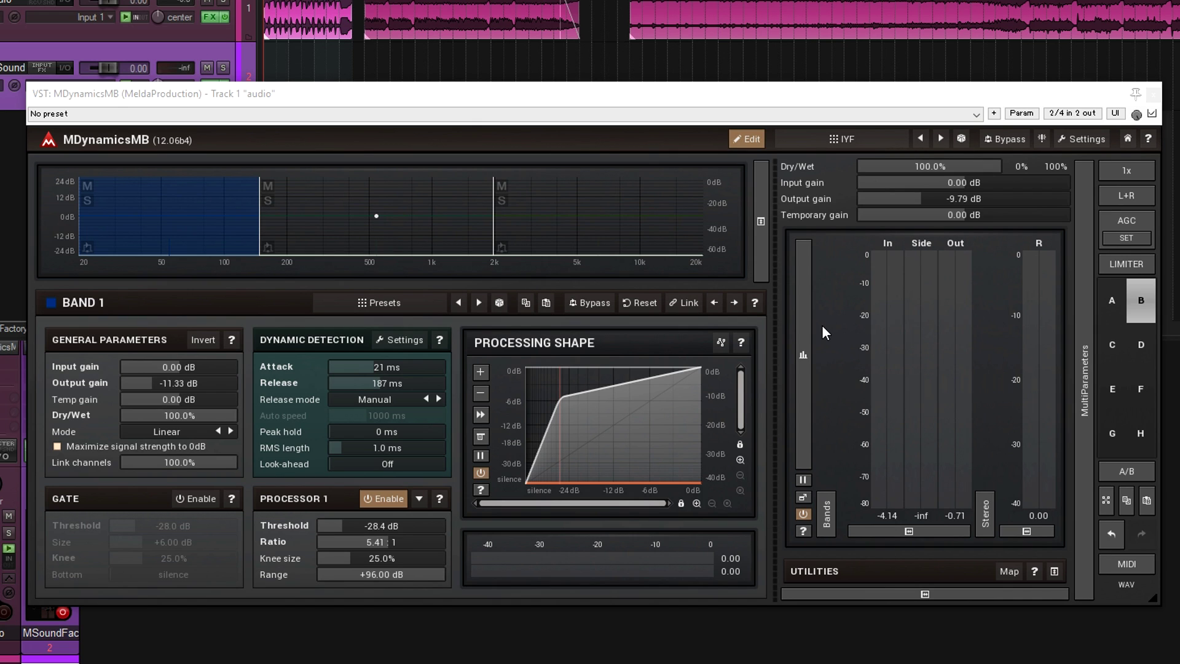
# Load the Default preset from the Root folder and close the preset browser.
pyautogui.click(848, 134)
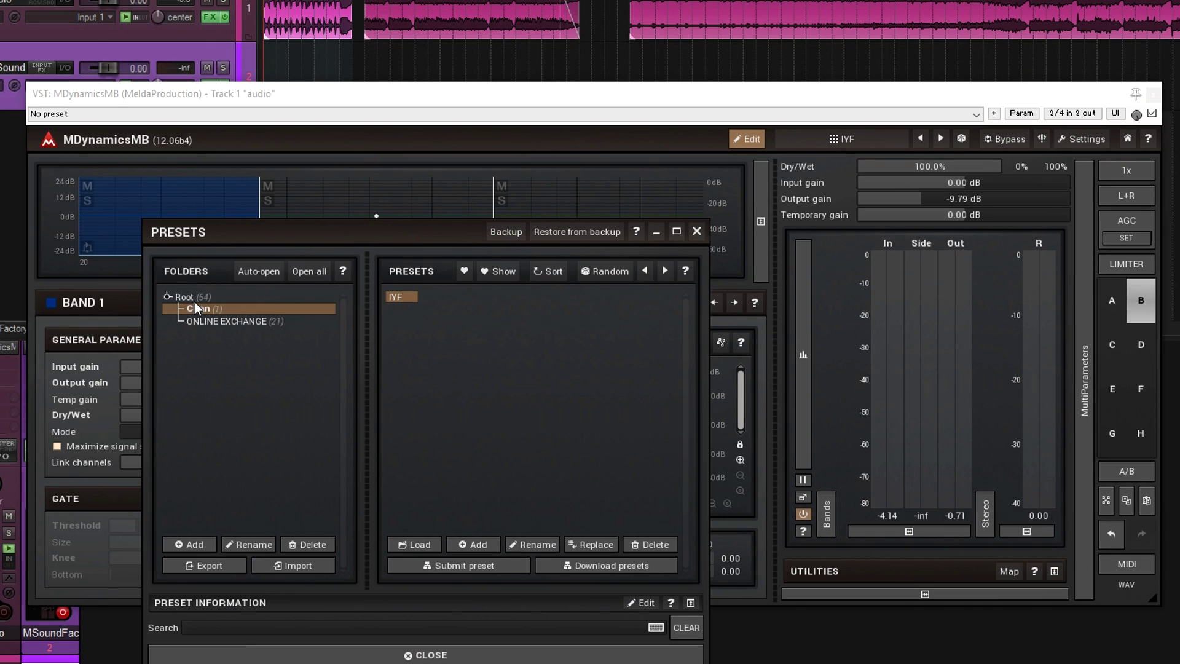
pyautogui.click(195, 301)
pyautogui.click(402, 298)
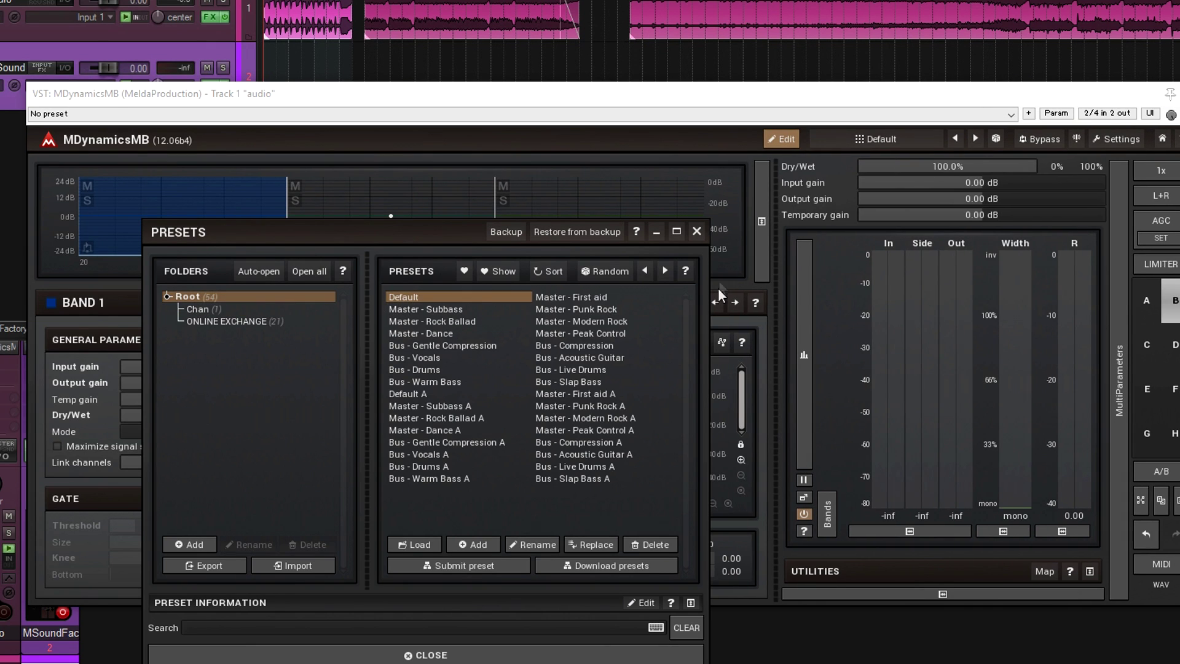
pyautogui.click(697, 231)
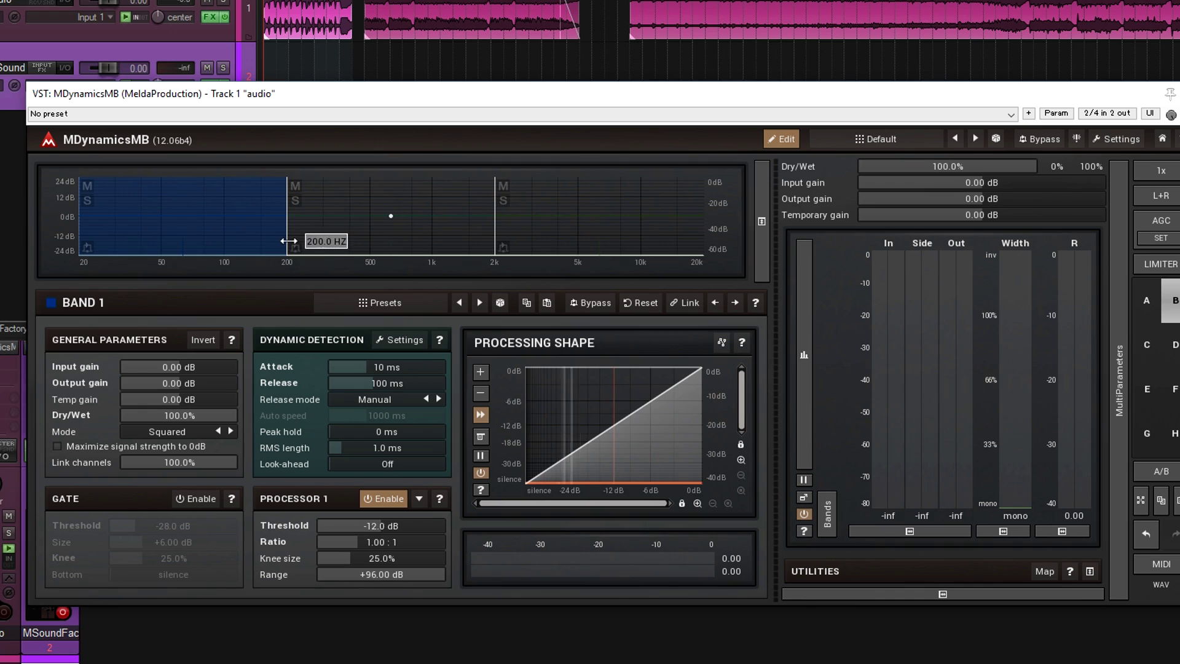
# Solo band 1 and lower its upper crossover to between 100 and 200 Hz while auditioning the drums.
pyautogui.click(89, 200)
pyautogui.moveTo(285, 232); pyautogui.dragTo(240, 234)
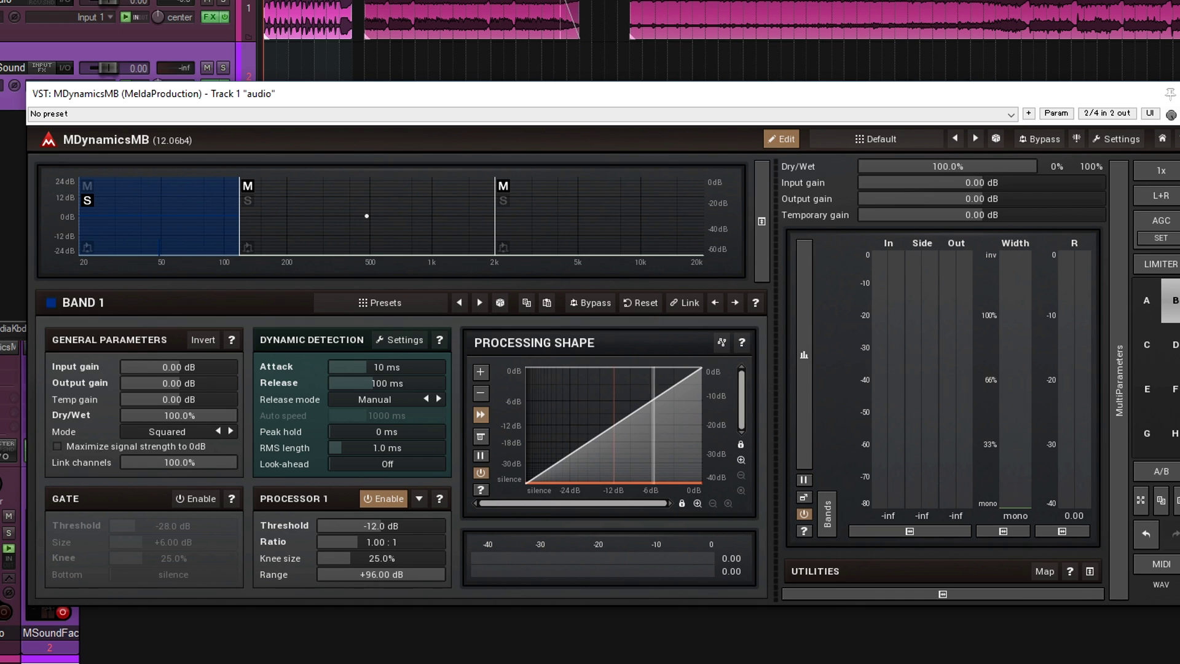
pyautogui.moveTo(239, 231); pyautogui.dragTo(265, 234)
pyautogui.press('space')
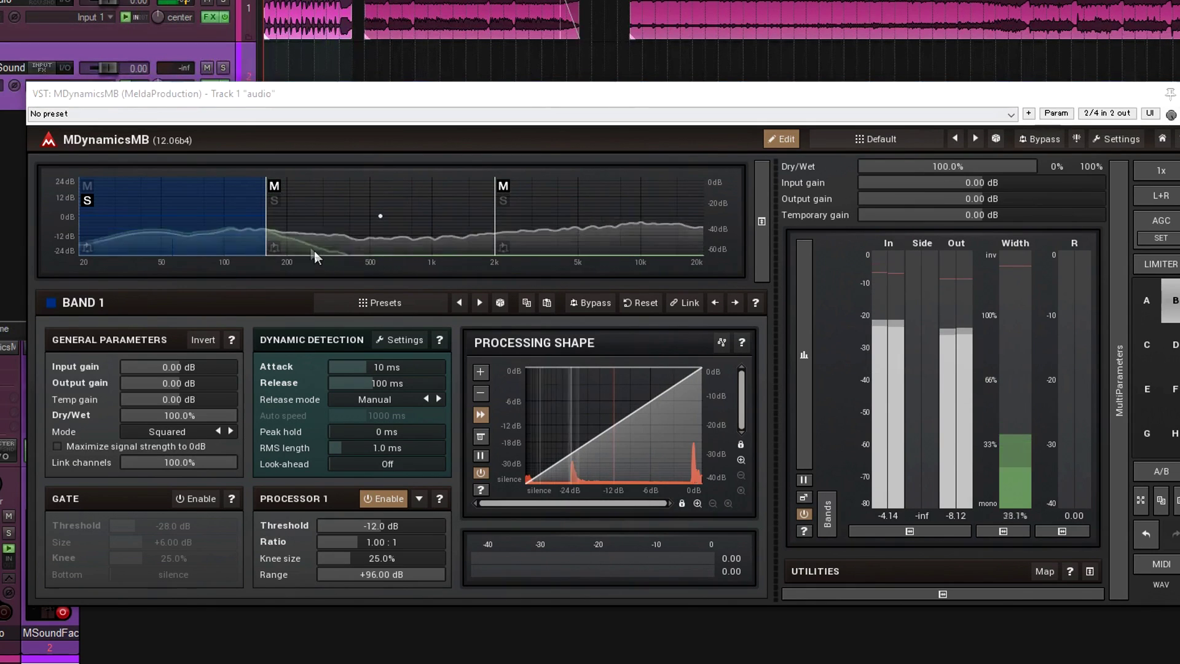
# Solo band 2 during playback, move its crossovers to just below 200 Hz and just below 2 kHz, and solo band 3.
pyautogui.click(275, 201)
pyautogui.press('space')
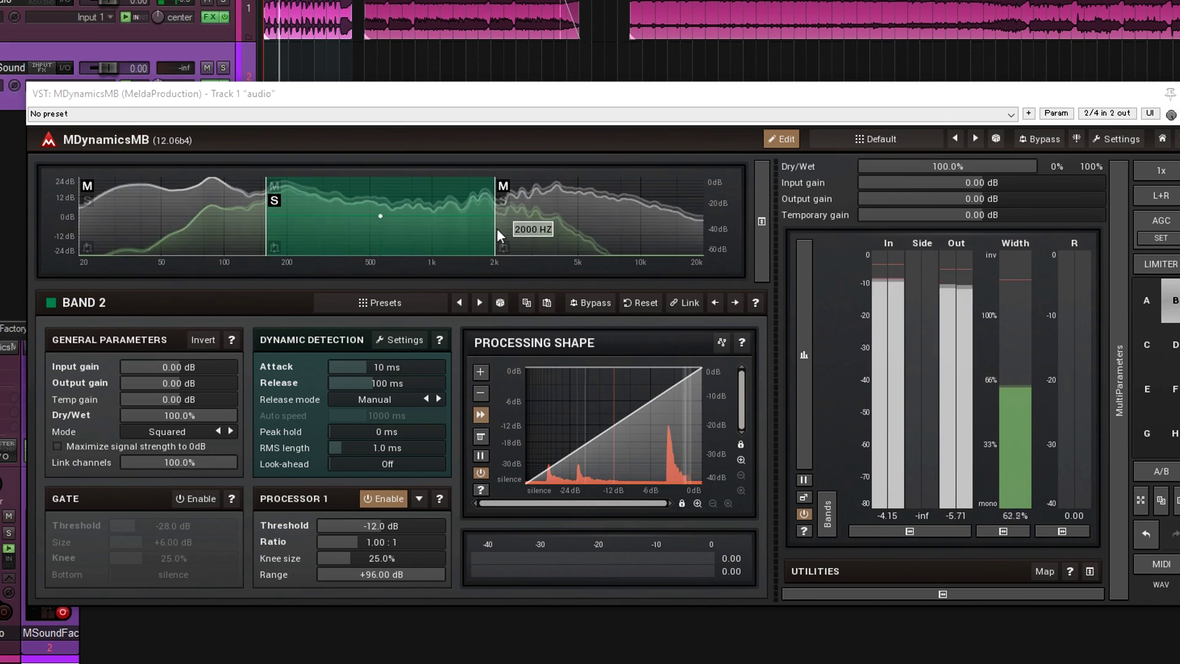
pyautogui.moveTo(265, 225); pyautogui.dragTo(282, 226)
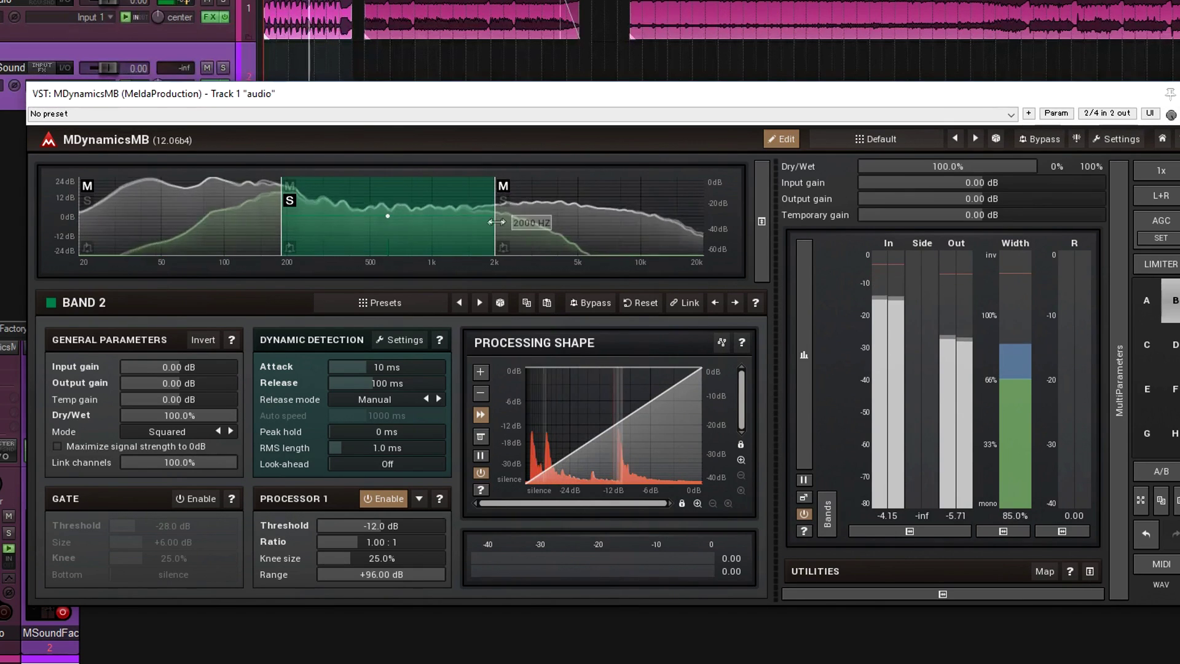
pyautogui.moveTo(497, 221); pyautogui.dragTo(481, 223)
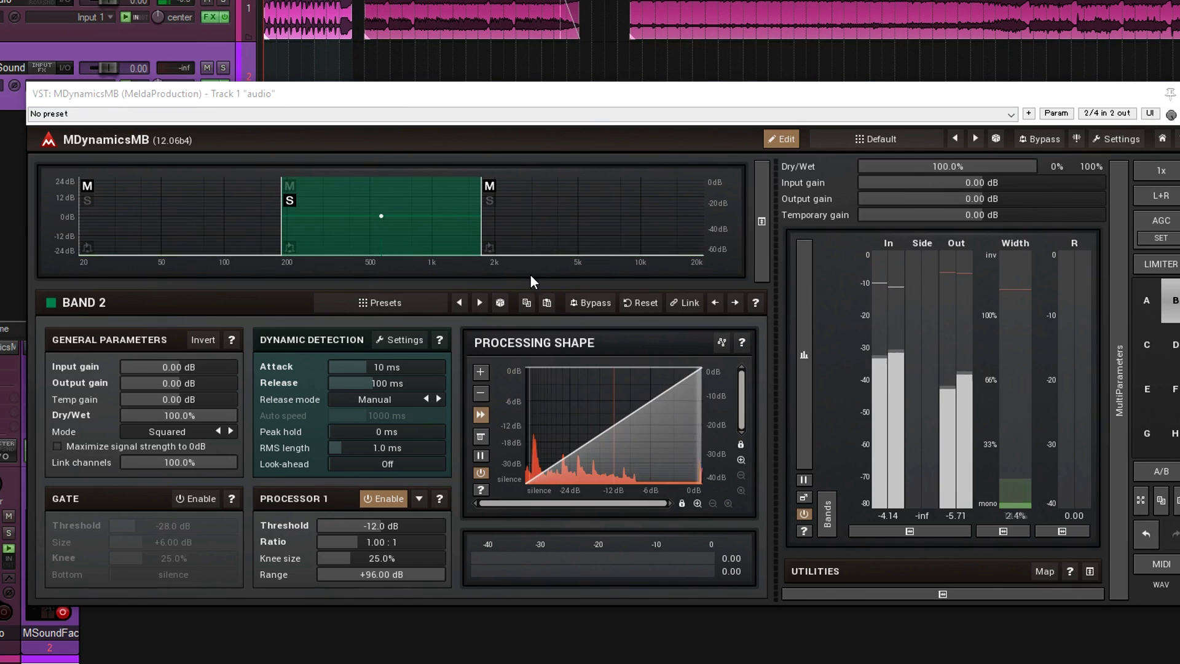
pyautogui.click(488, 199)
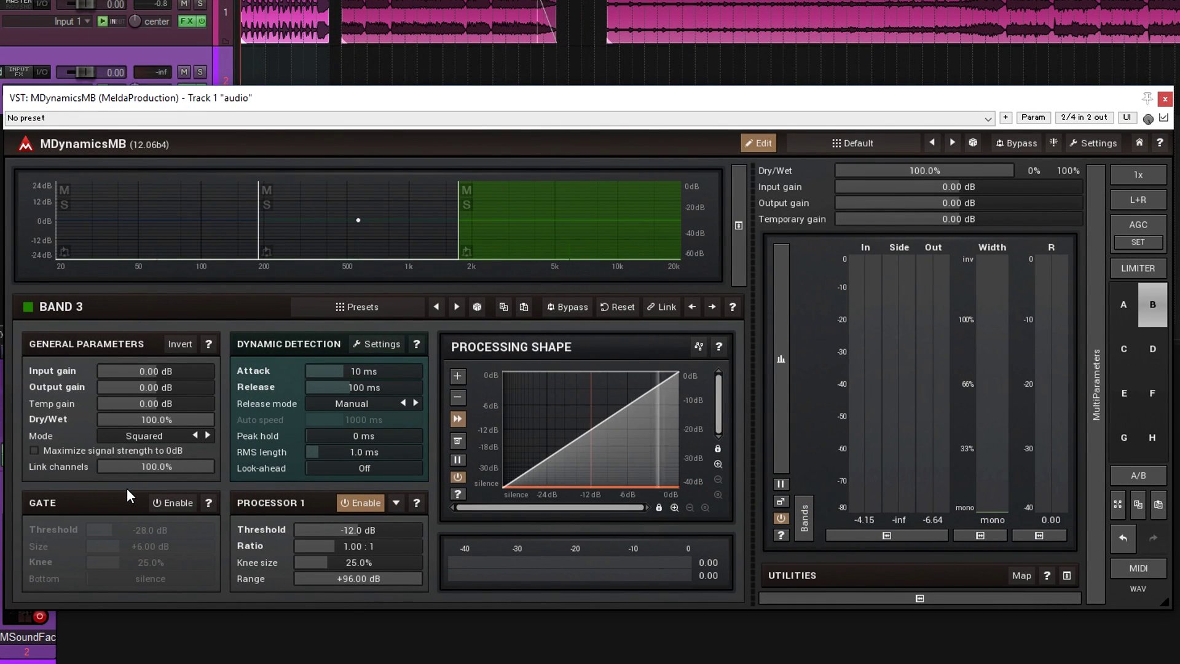
# Select band 1 and set the plugin's overall output gain to -12.86 dB.
pyautogui.click(95, 245)
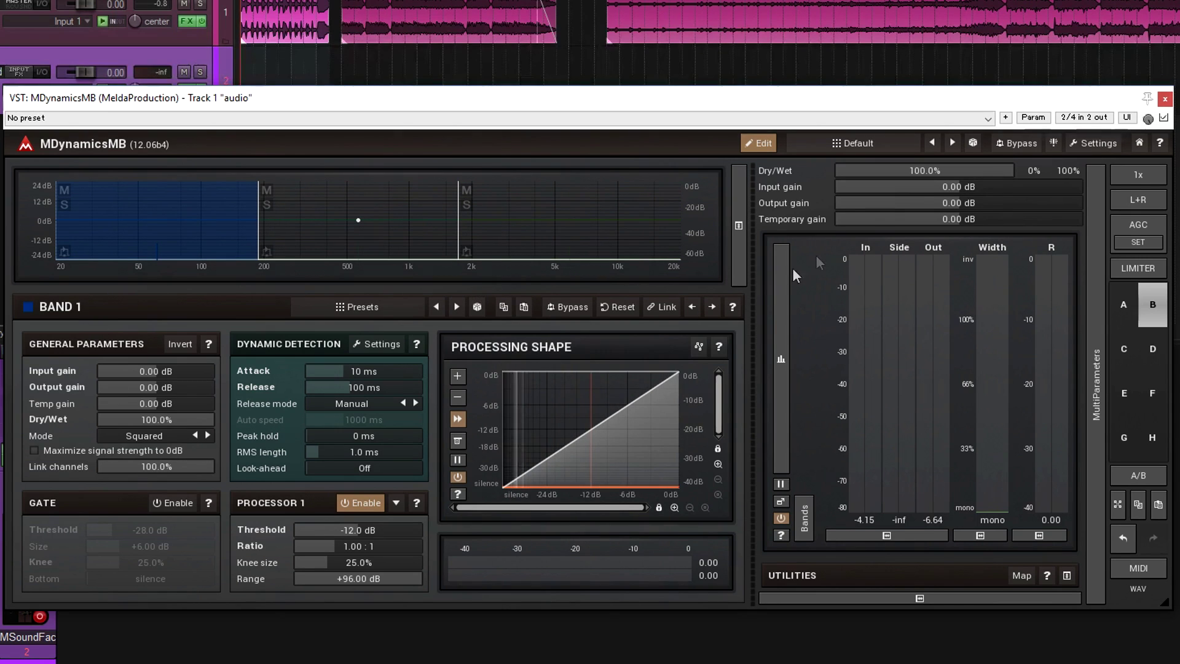
pyautogui.moveTo(959, 203)
pyautogui.mouseDown()
pyautogui.moveTo(959, 252)
pyautogui.moveTo(953, 212)
pyautogui.mouseUp()
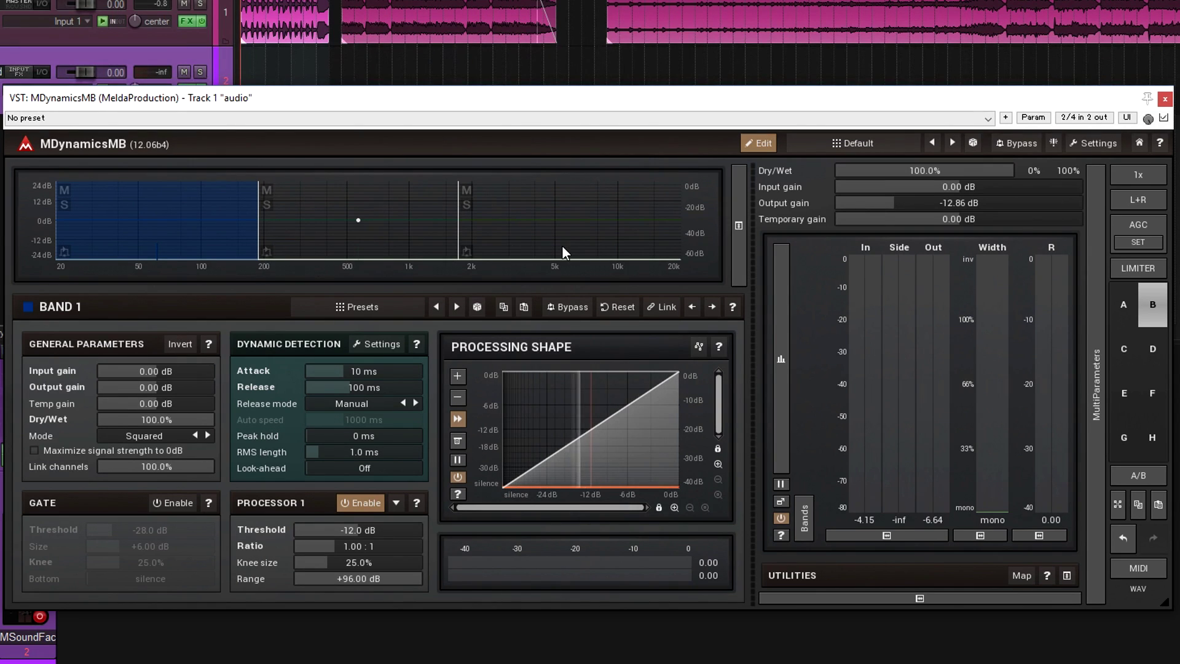
# Link the bands' parameters and set their output gain to -6.00 dB.
pyautogui.click(661, 319)
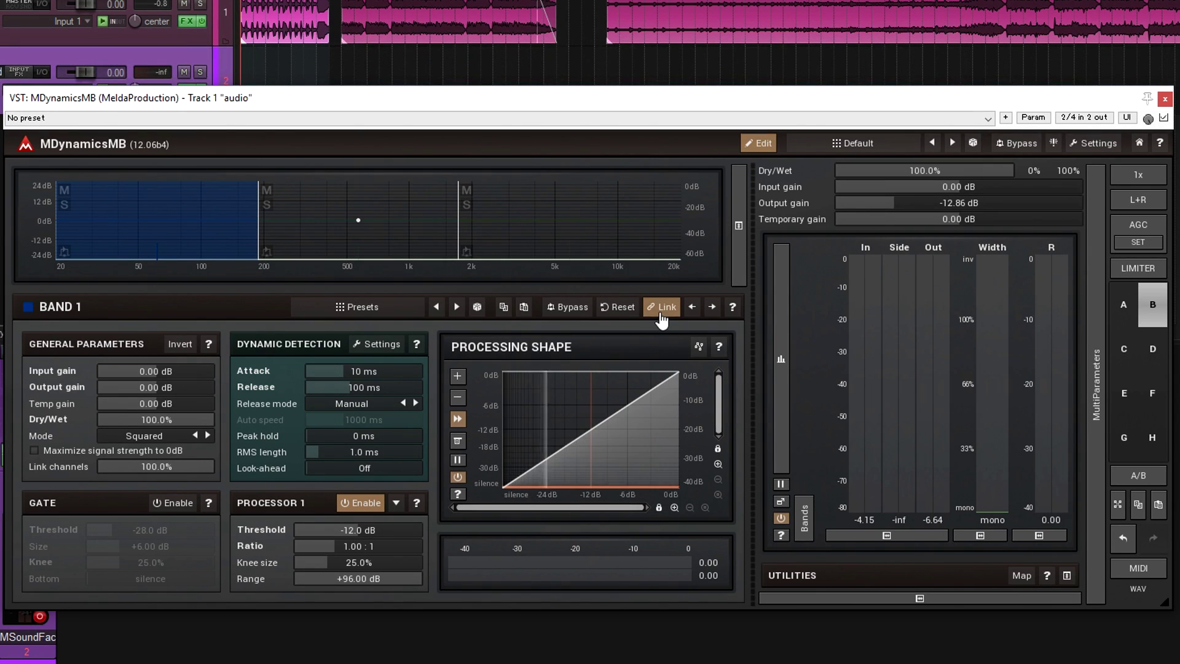
pyautogui.doubleClick(154, 386)
pyautogui.click(172, 552)
pyautogui.click(173, 493)
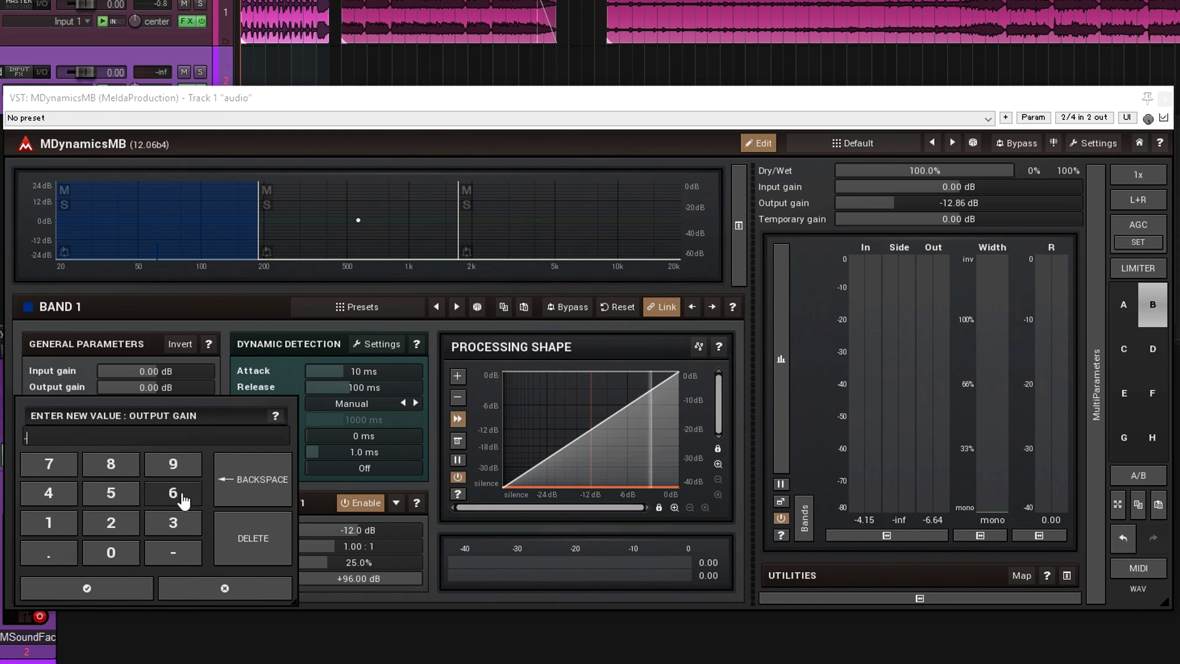
pyautogui.click(142, 593)
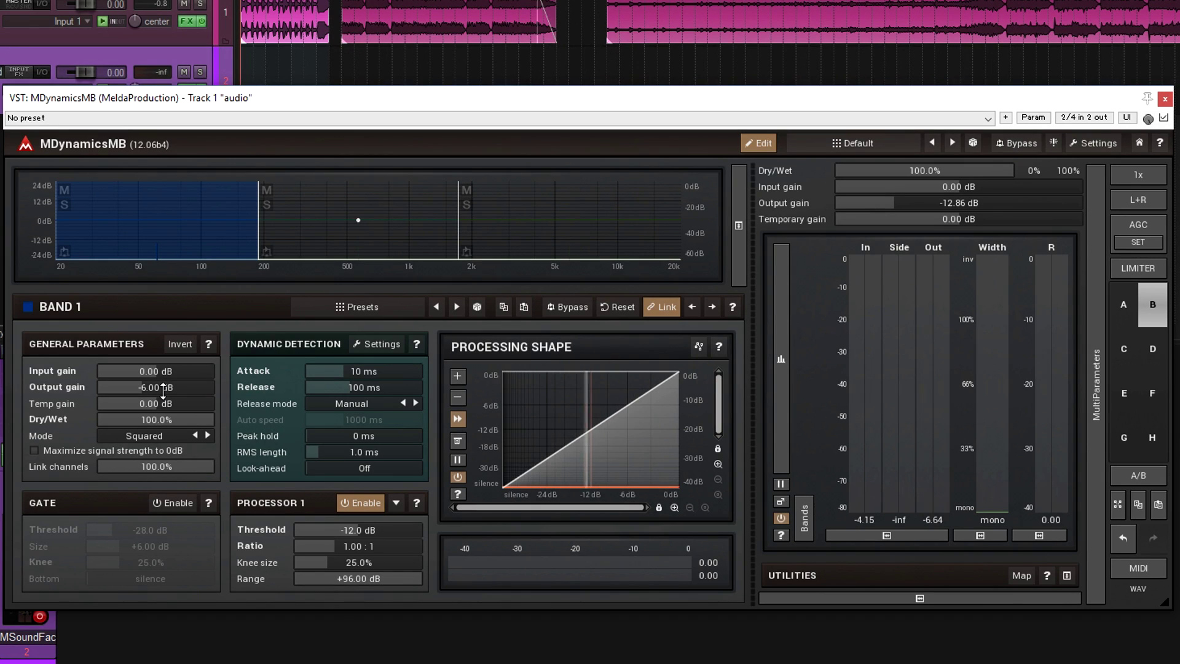
# Set the Processor 1 compression ratio of the linked bands to 5:1.
pyautogui.doubleClick(358, 546)
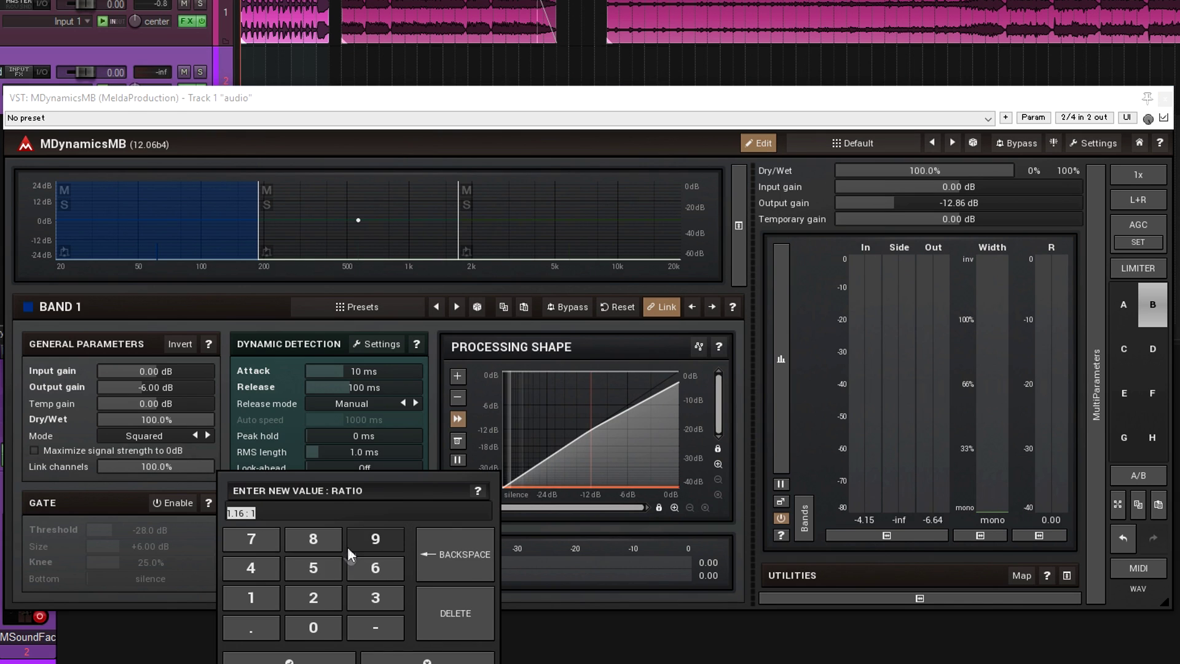
pyautogui.click(313, 568)
pyautogui.click(318, 658)
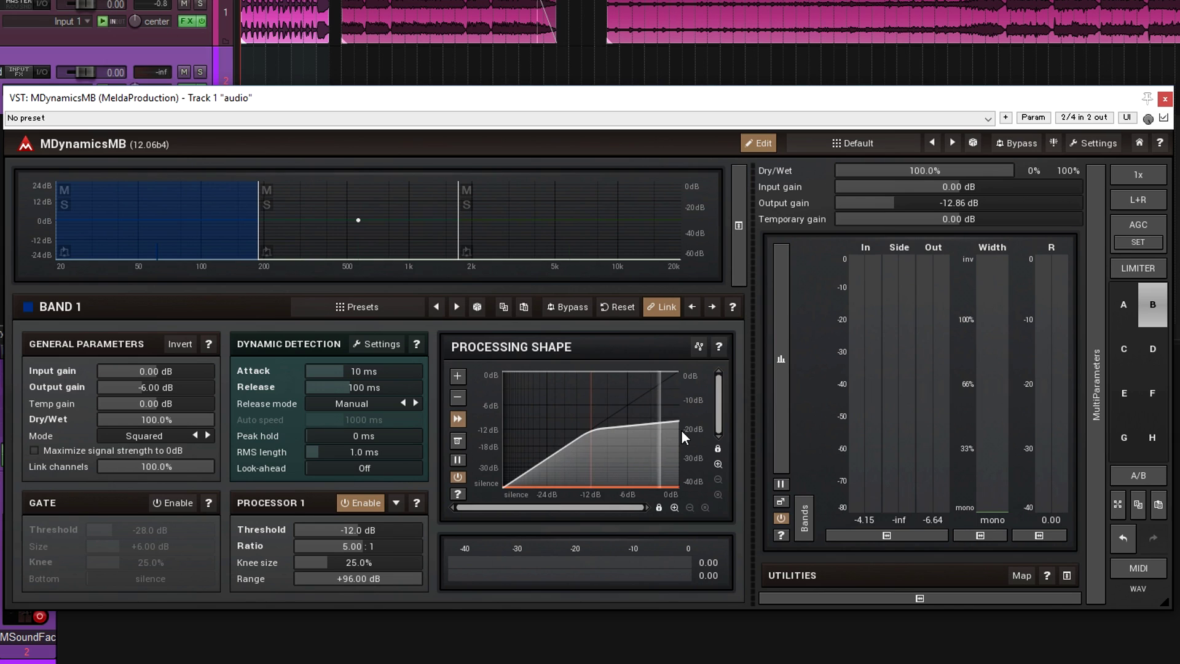
# Maximize the linked bands' signal strength to 0 dB and set attack to 25 ms, release to 155 ms and RMS length to Peak.
pyautogui.click(34, 451)
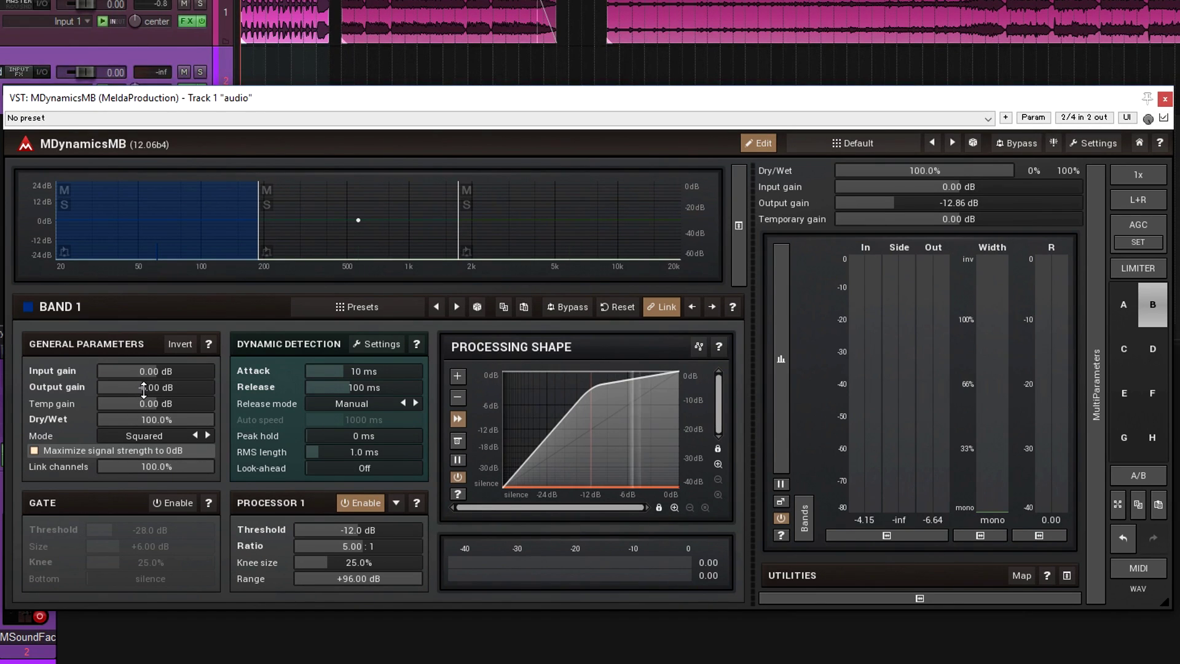
pyautogui.scroll(-6, 143, 388)
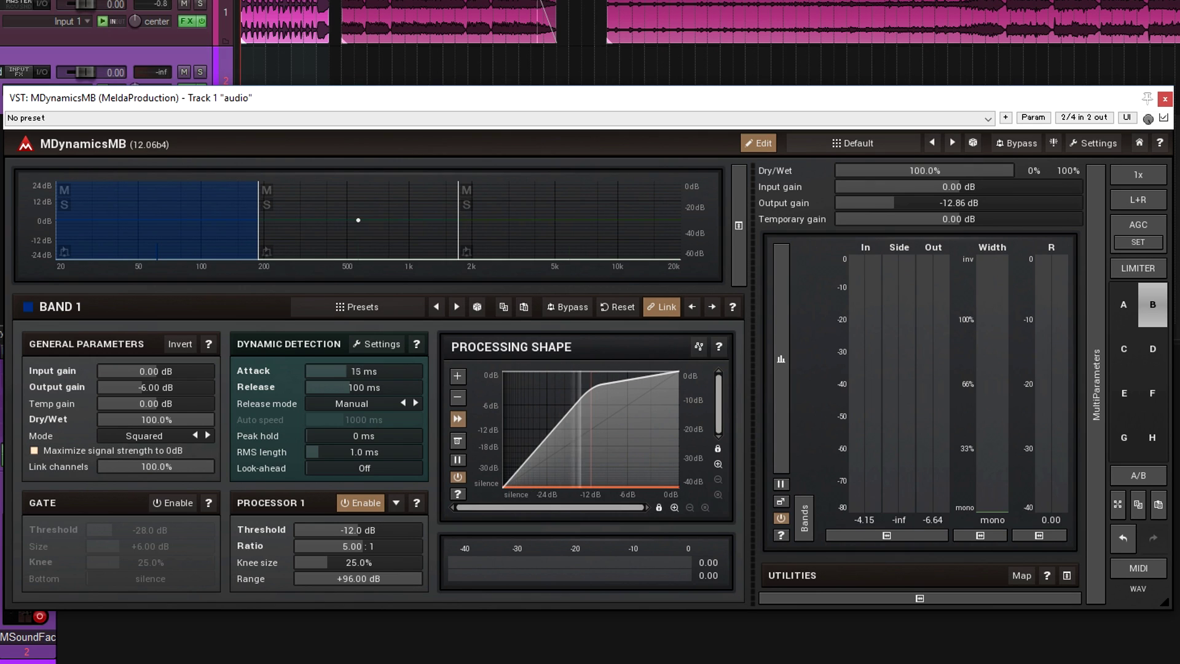
pyautogui.moveTo(364, 371); pyautogui.dragTo(367, 371)
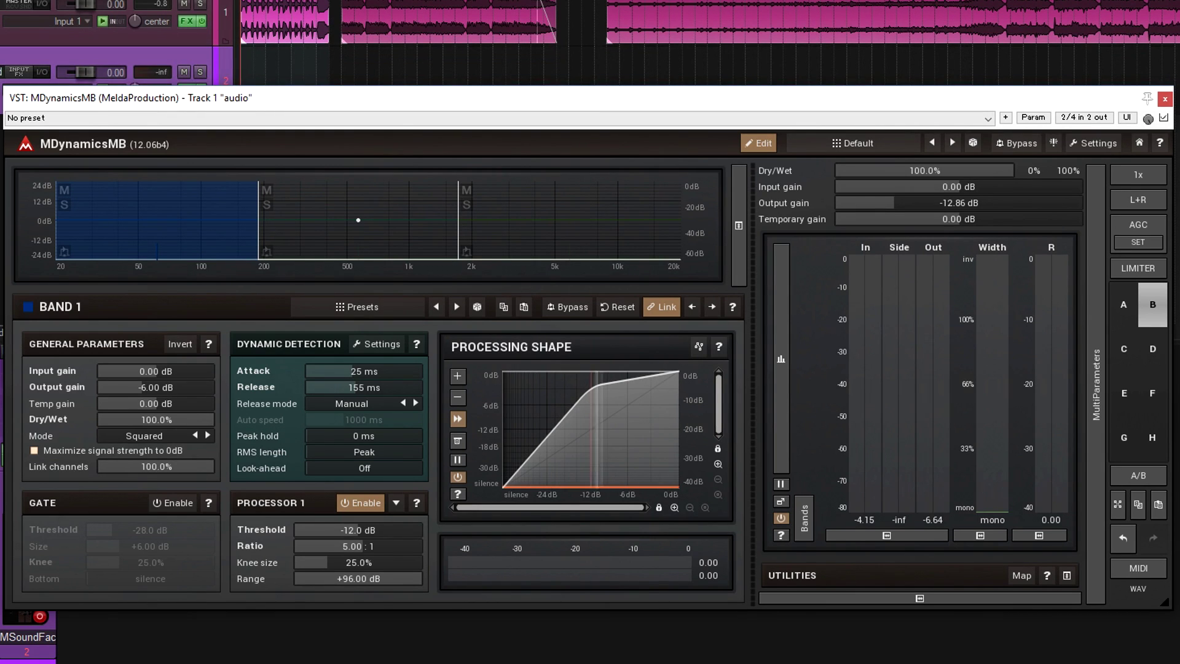
# Solo band 1 during playback and lower the linked bands' Processor 1 threshold to -22.7 dB.
pyautogui.press('space')
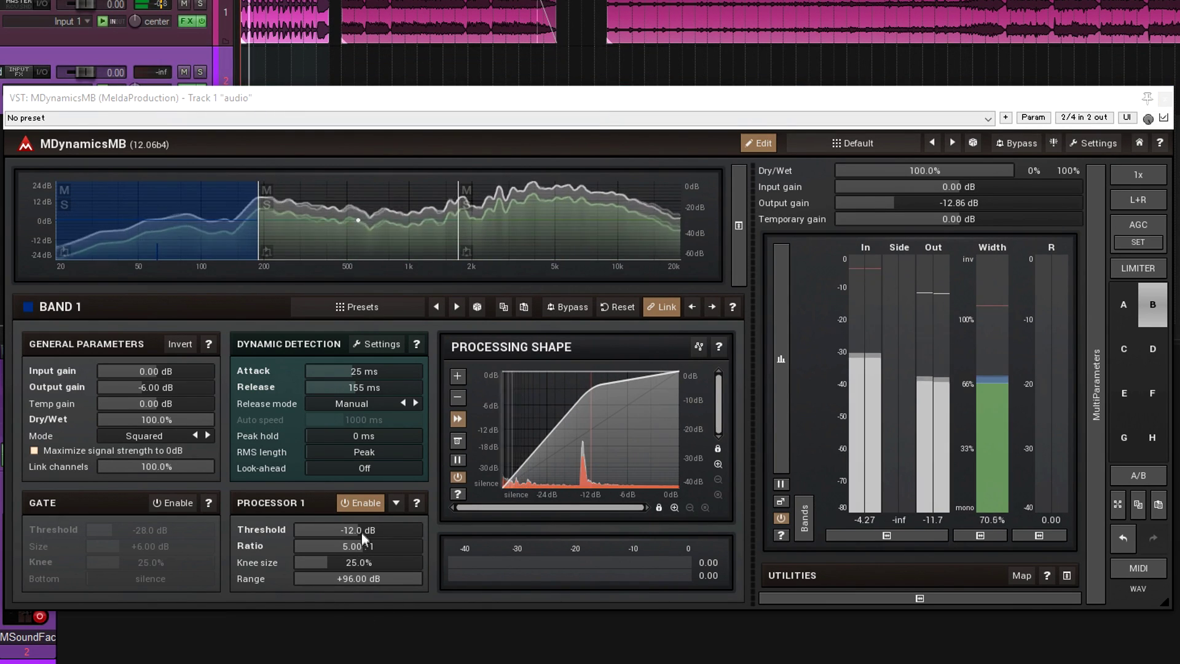
pyautogui.click(63, 205)
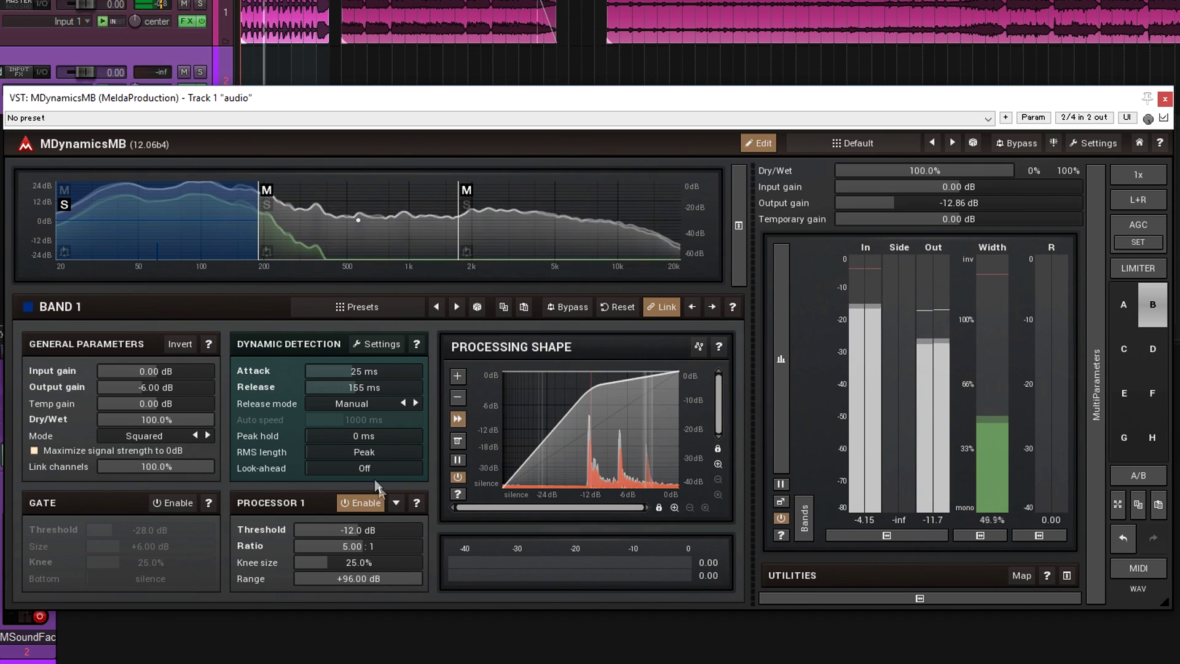
pyautogui.moveTo(363, 529); pyautogui.dragTo(333, 529)
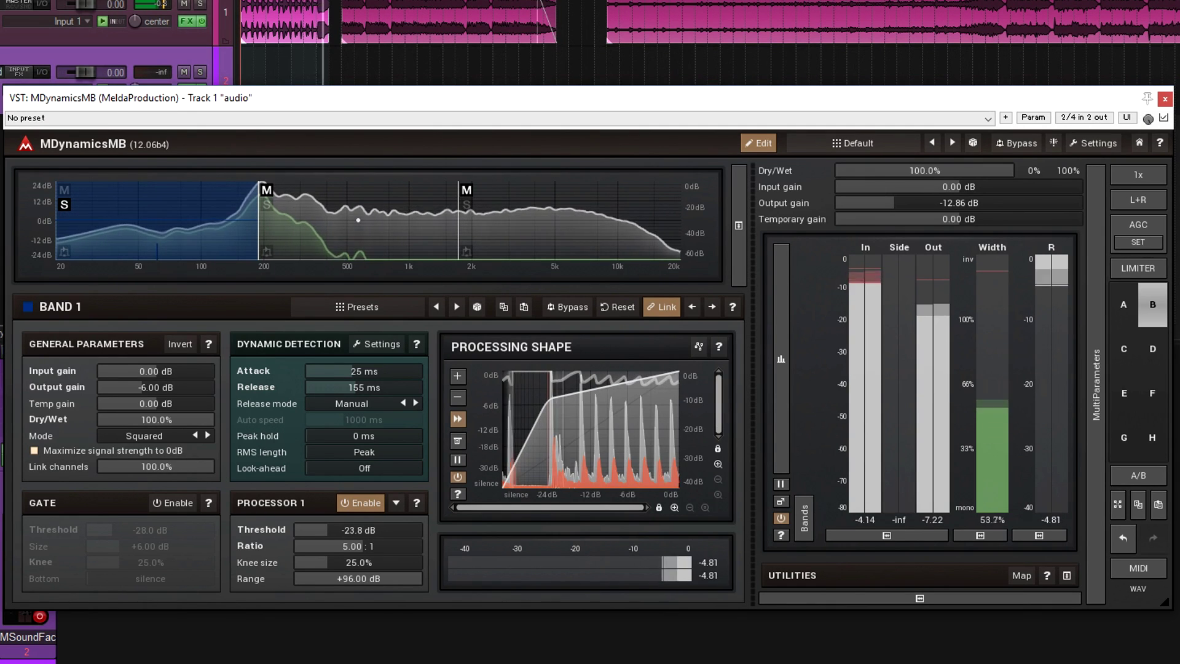
pyautogui.moveTo(333, 529); pyautogui.dragTo(336, 529)
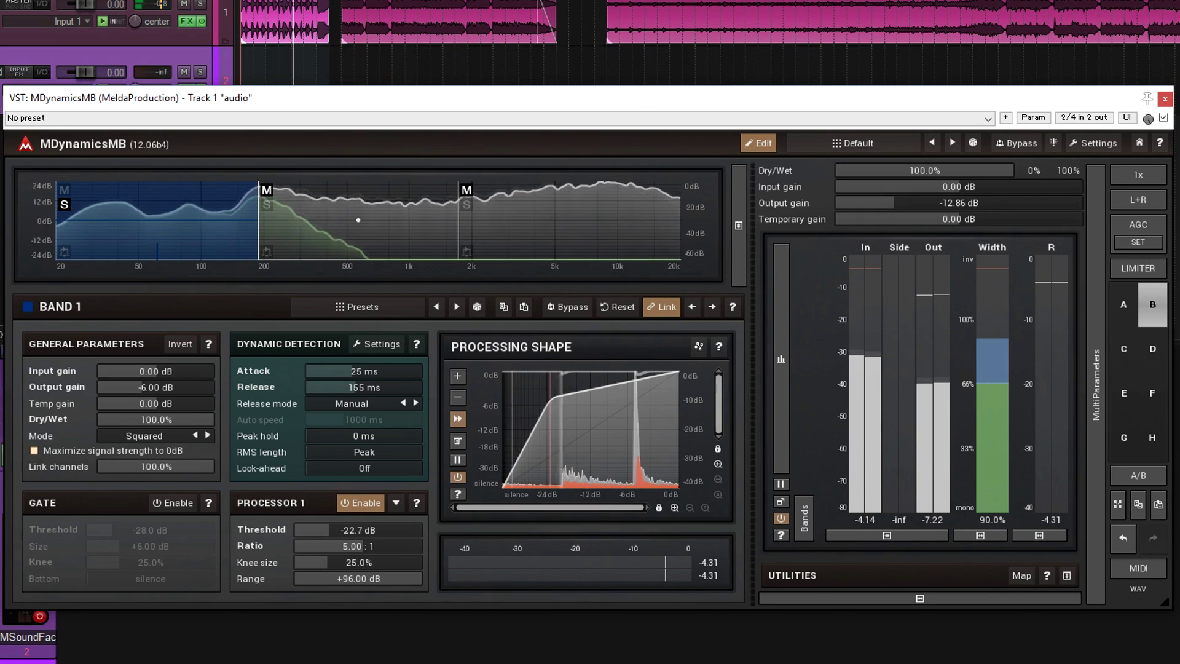
pyautogui.press('space')
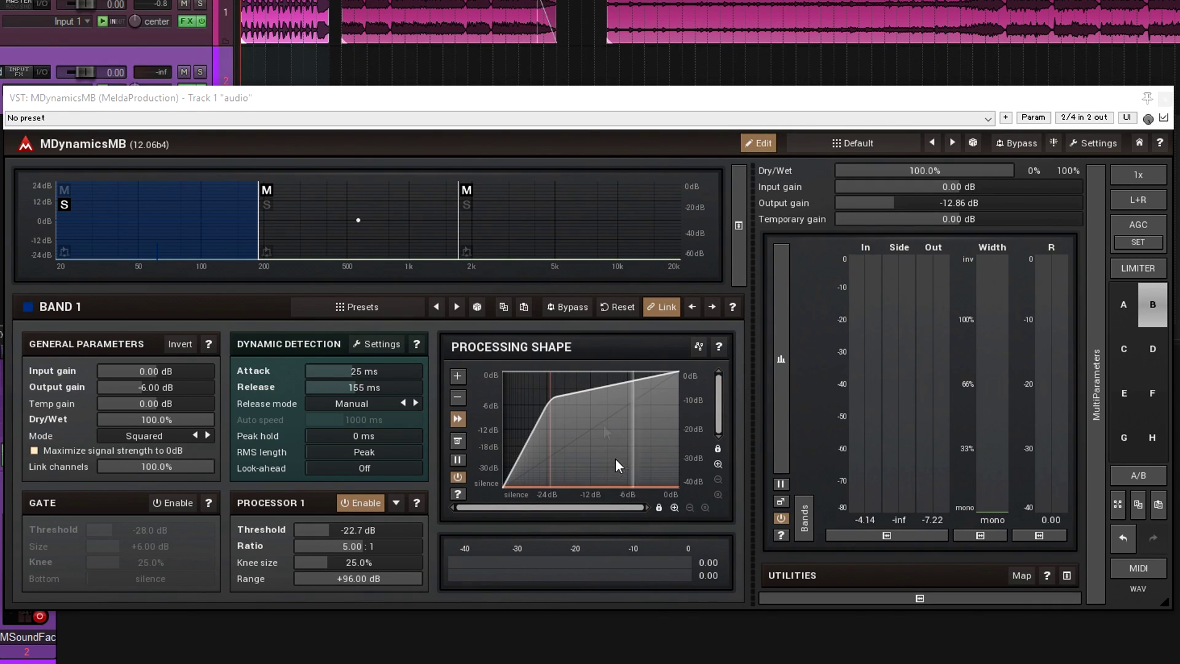
pyautogui.press('space')
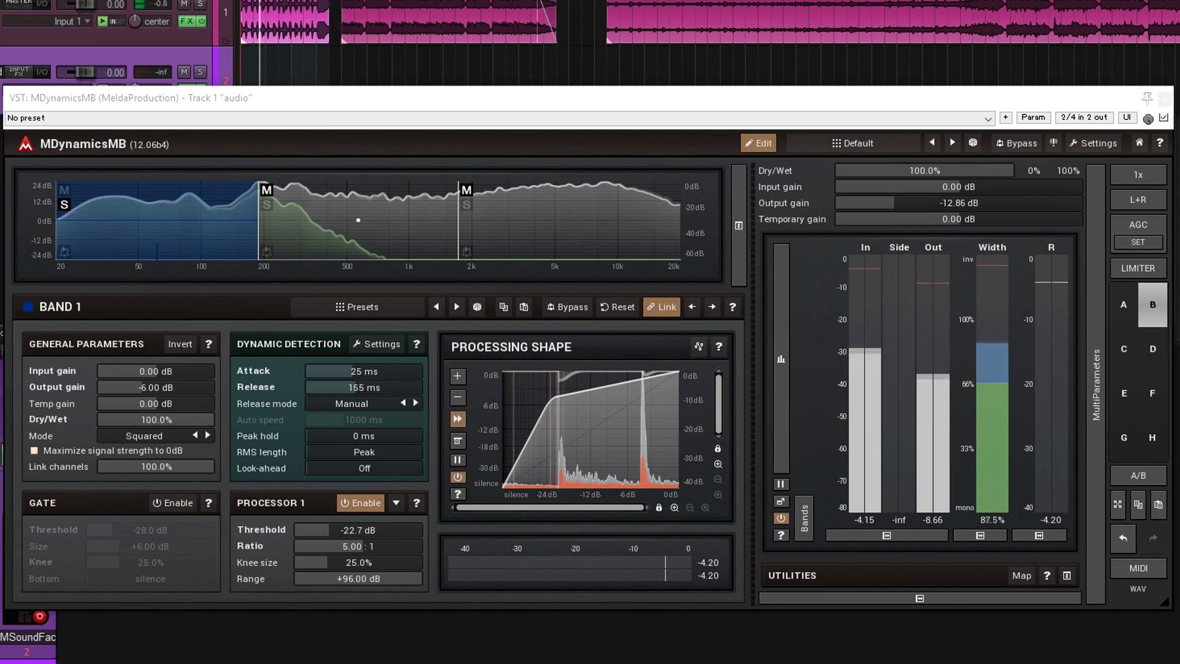
pyautogui.press('space')
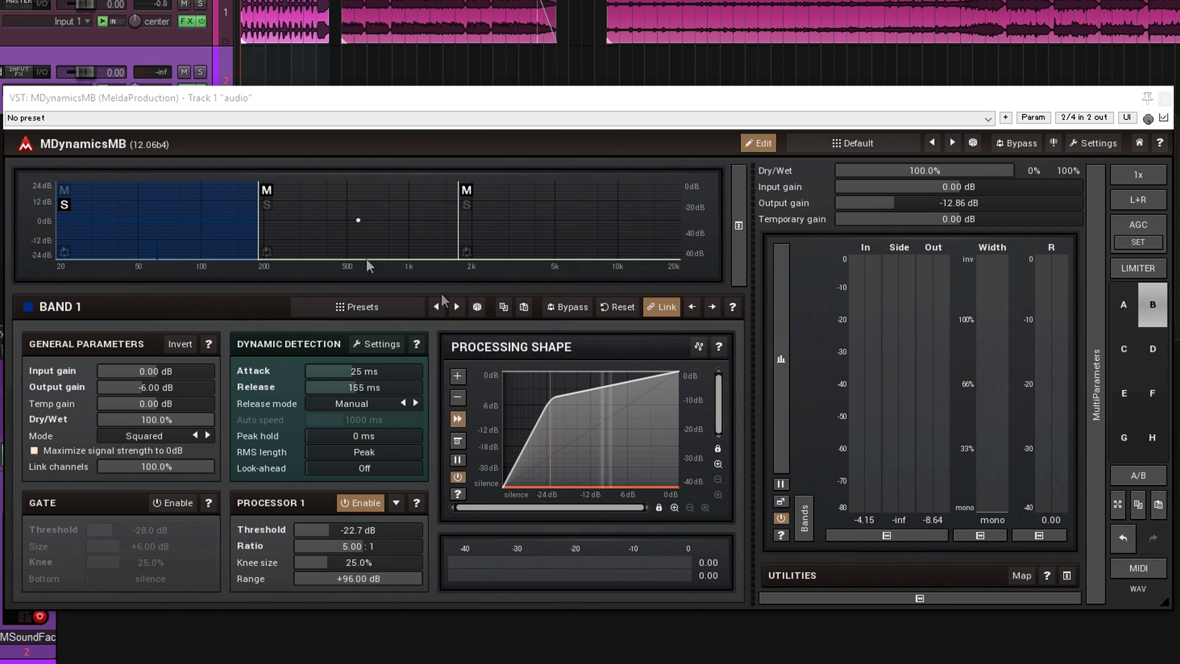
# Unlink the bands, solo band 2 and set its attack to 15 ms and release to 113 ms.
pyautogui.click(662, 307)
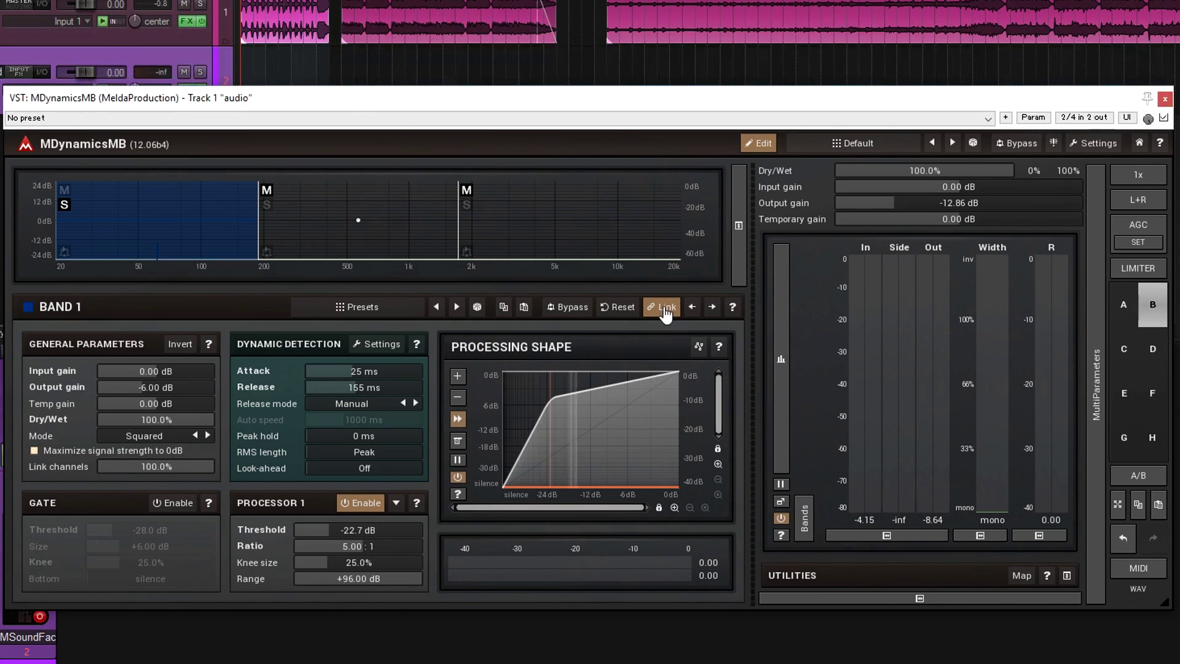
pyautogui.click(266, 204)
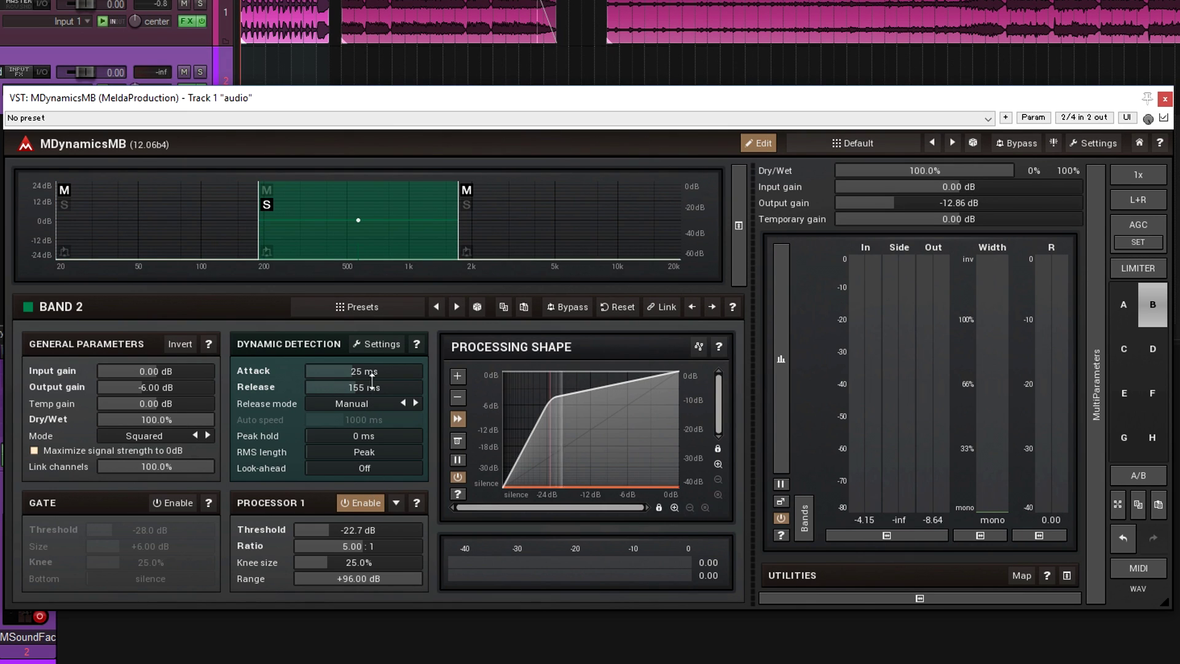
pyautogui.moveTo(368, 371); pyautogui.dragTo(369, 393)
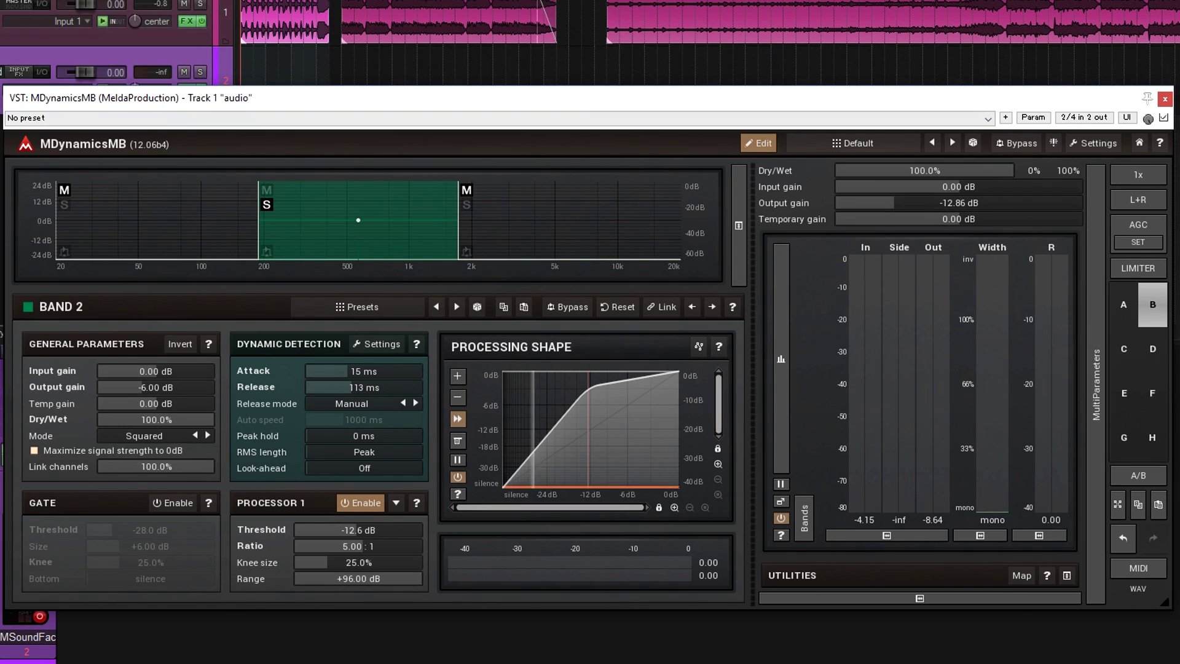
# Lower band 2's Processor 1 threshold to -21.5 dB while auditioning it.
pyautogui.press('space')
pyautogui.moveTo(349, 529); pyautogui.dragTo(301, 529)
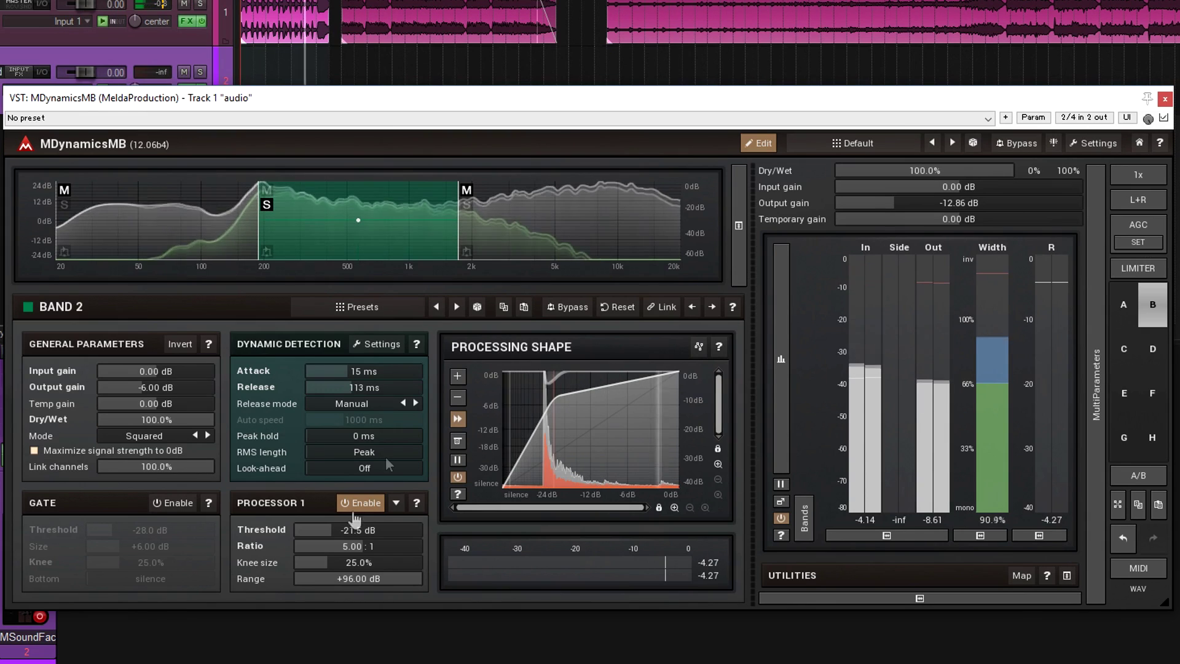
pyautogui.press('space')
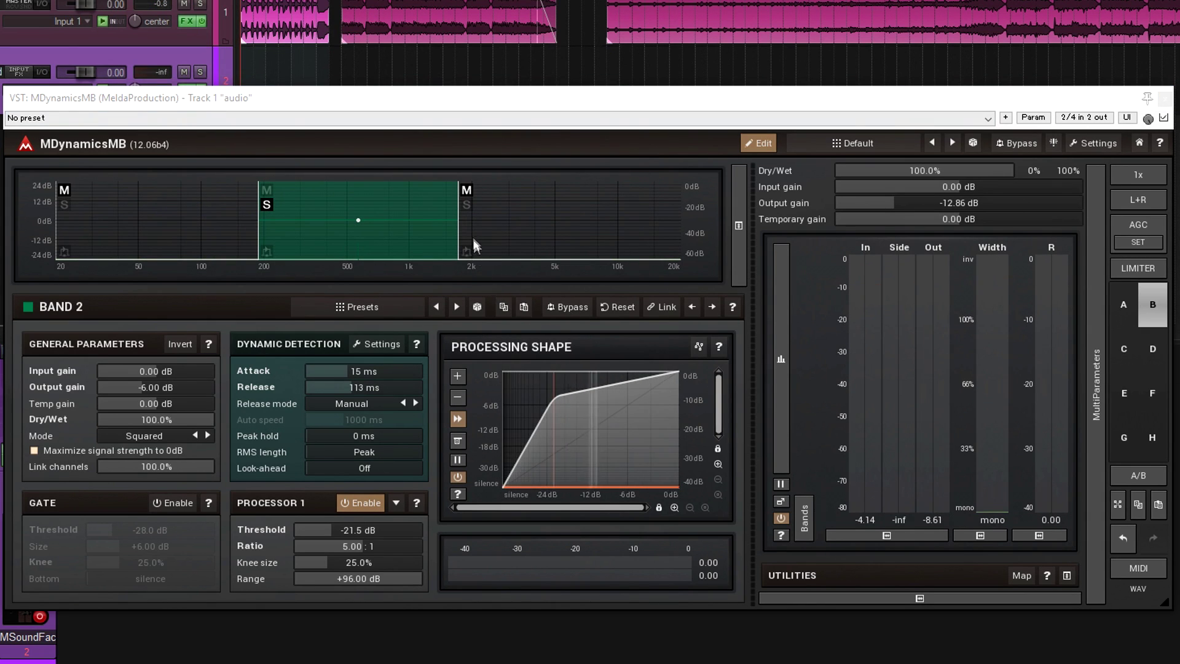
# Audition band 3 in solo, setting its attack to 4.0 ms, release to 104 ms and threshold to -25.5 dB, and unsolo it.
pyautogui.click(466, 205)
pyautogui.moveTo(369, 371)
pyautogui.mouseDown()
pyautogui.moveTo(341, 371)
pyautogui.moveTo(370, 388)
pyautogui.mouseUp()
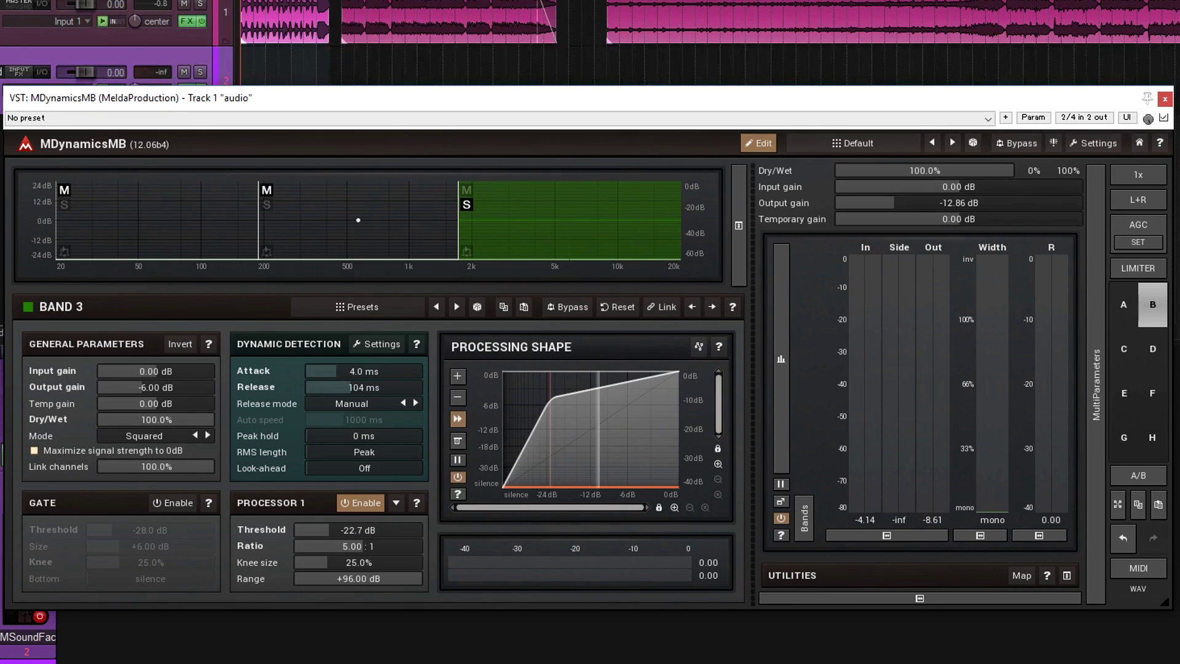
pyautogui.press('space')
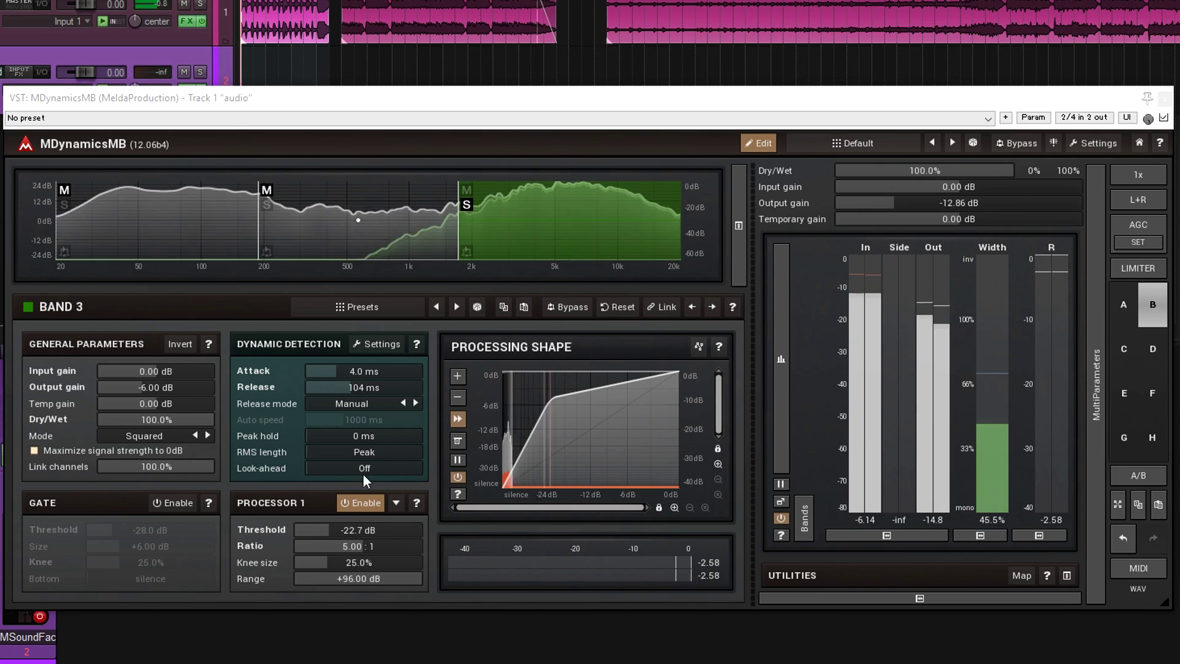
pyautogui.moveTo(341, 531)
pyautogui.mouseDown()
pyautogui.moveTo(347, 522)
pyautogui.moveTo(348, 538)
pyautogui.mouseUp()
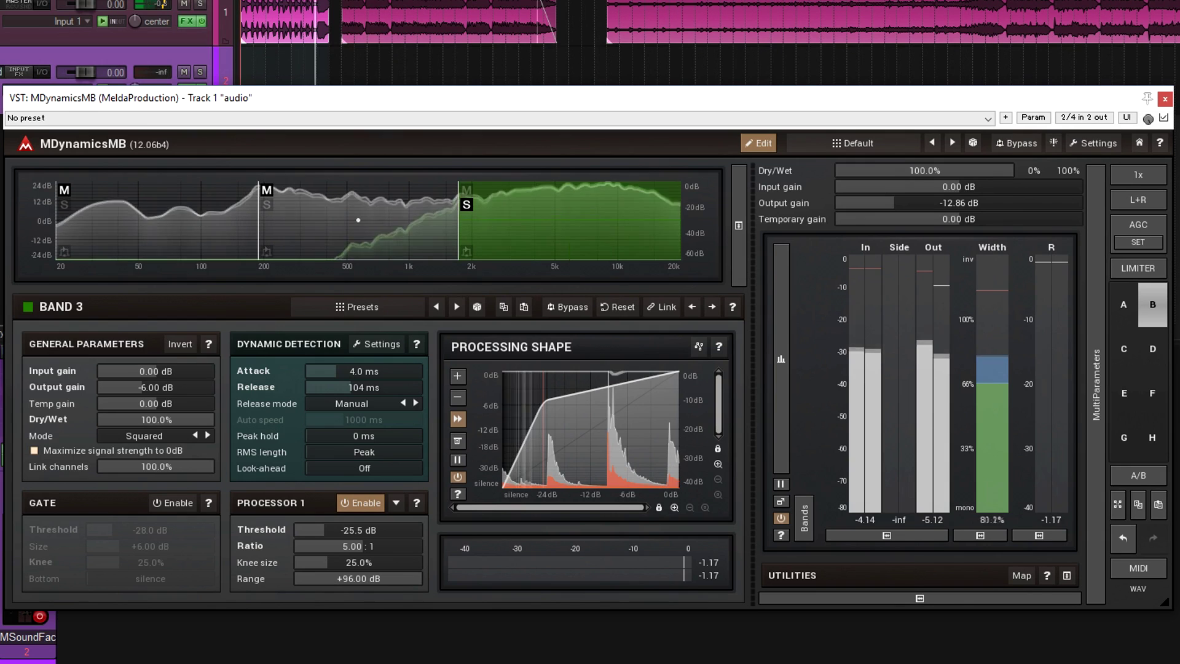
pyautogui.press('space')
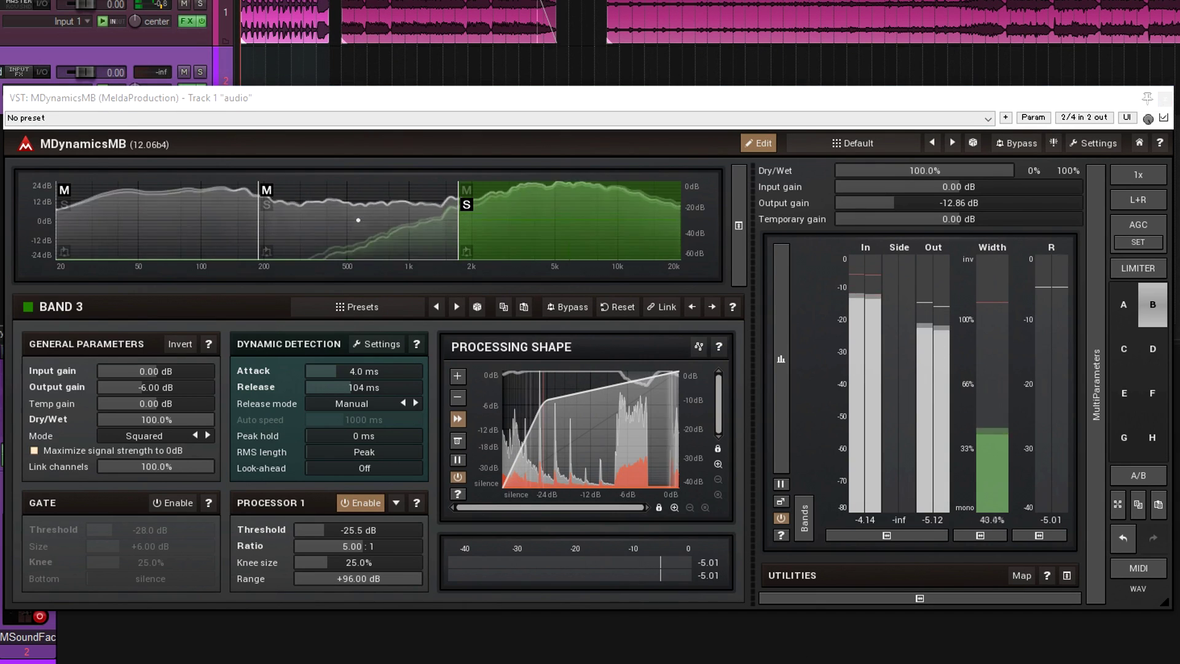
pyautogui.click(466, 205)
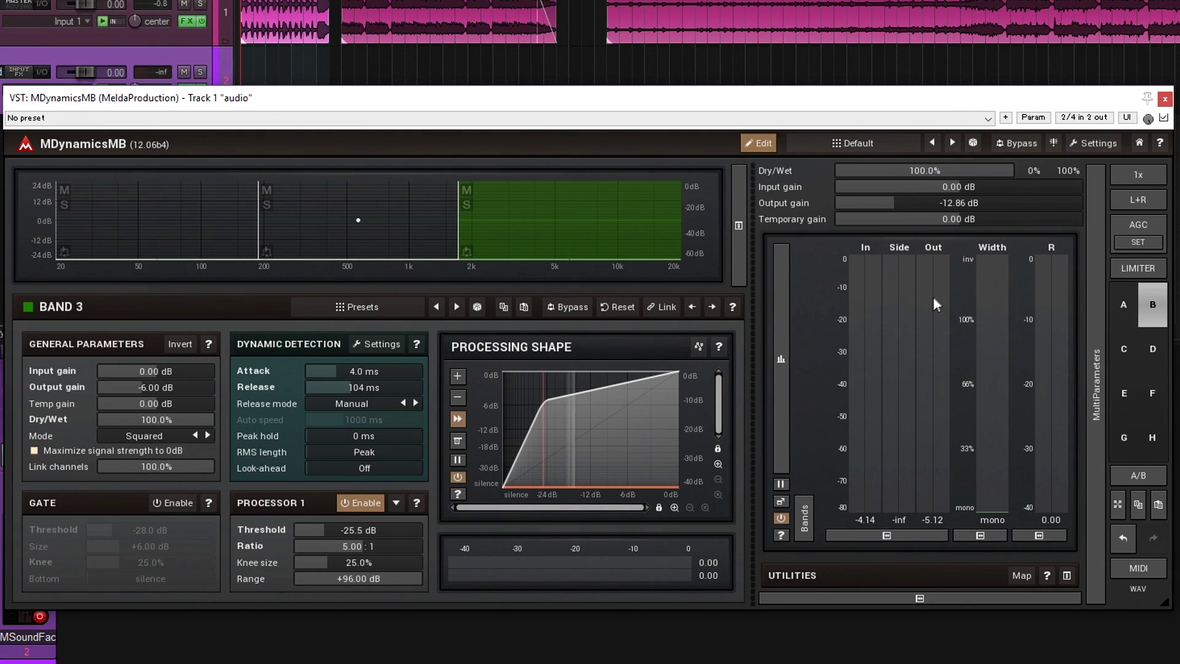
# Set the plugin's overall output gain to -13.44 dB and compare the processed and bypassed sound of the full mix during playback.
pyautogui.press('space')
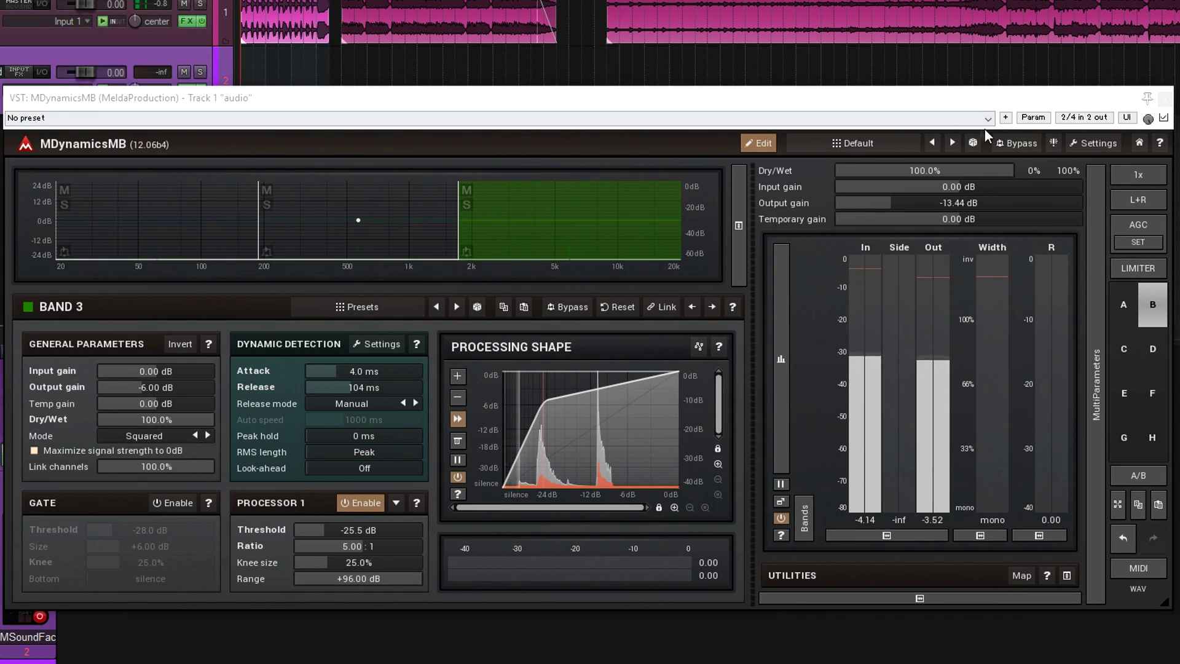
pyautogui.click(1024, 144)
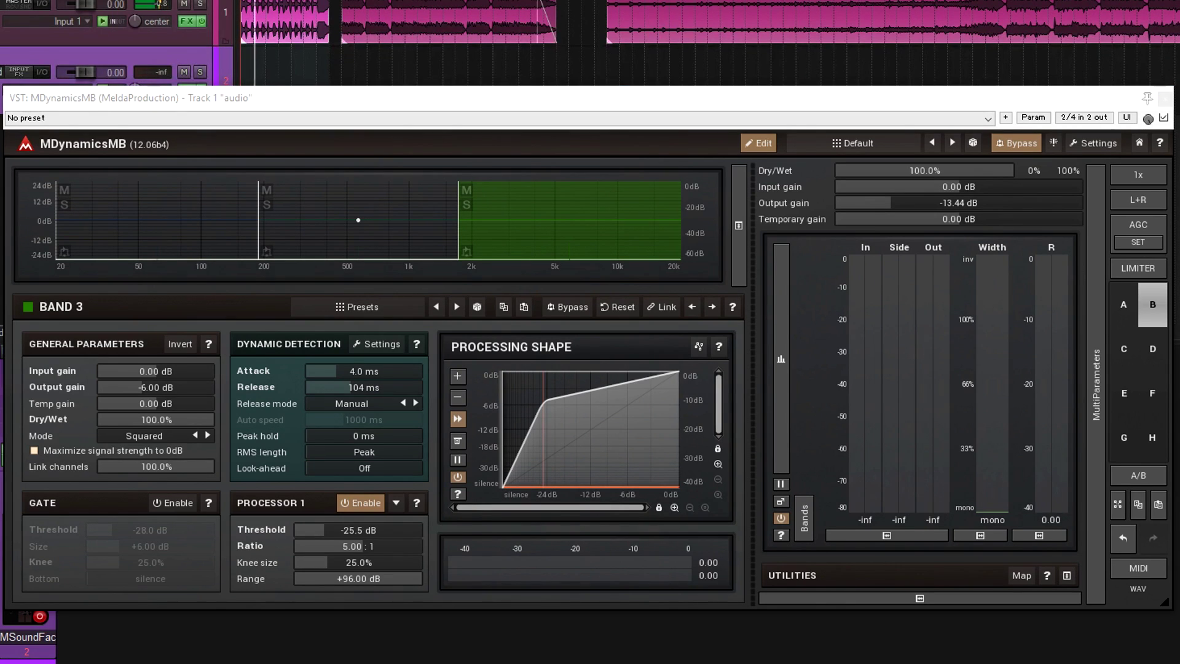
pyautogui.click(995, 145)
pyautogui.click(1015, 144)
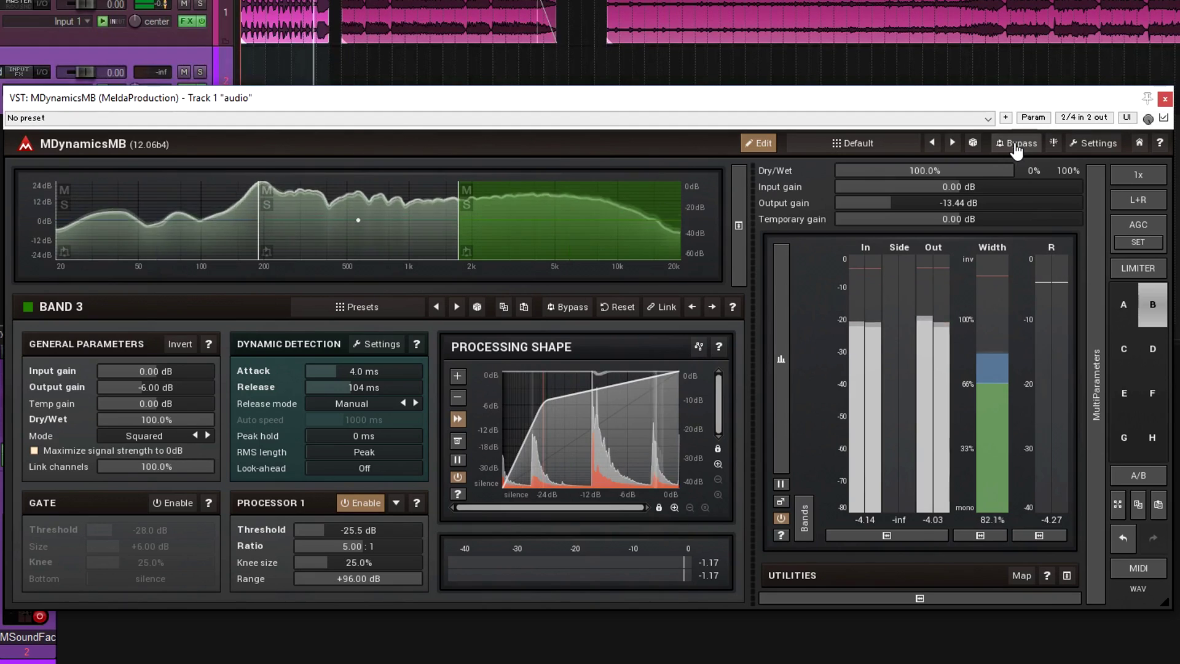
pyautogui.press('space')
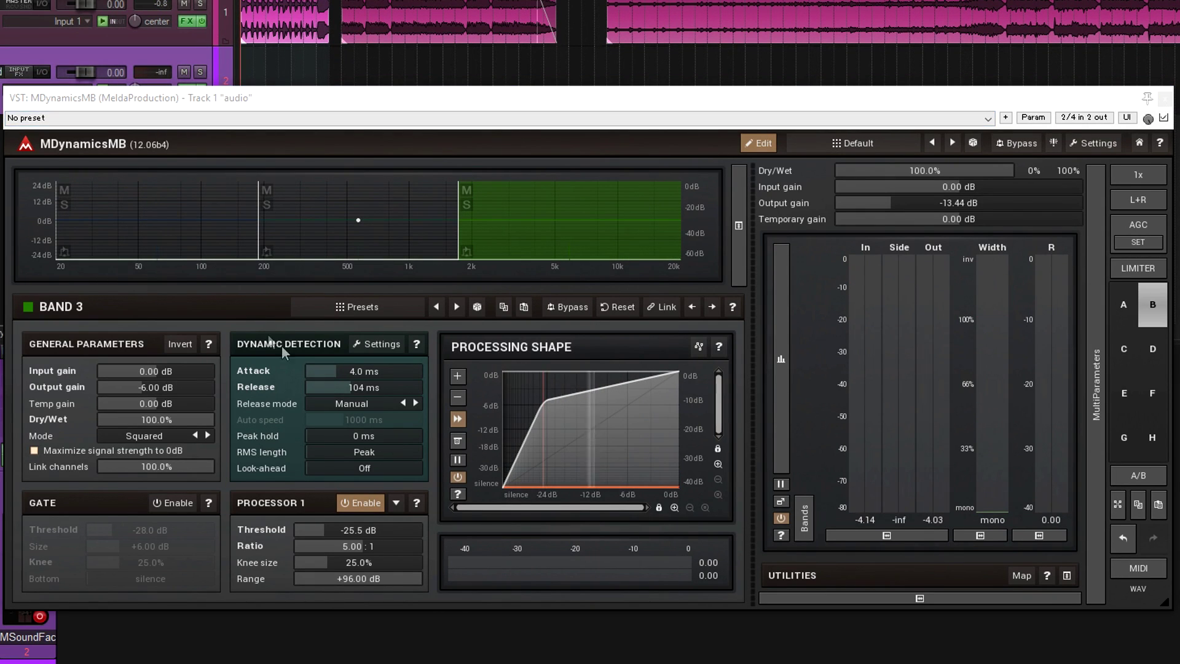
# Raise band 1's output gain to -2.54 dB and set the overall output gain to -14.02 dB during playback.
pyautogui.click(179, 244)
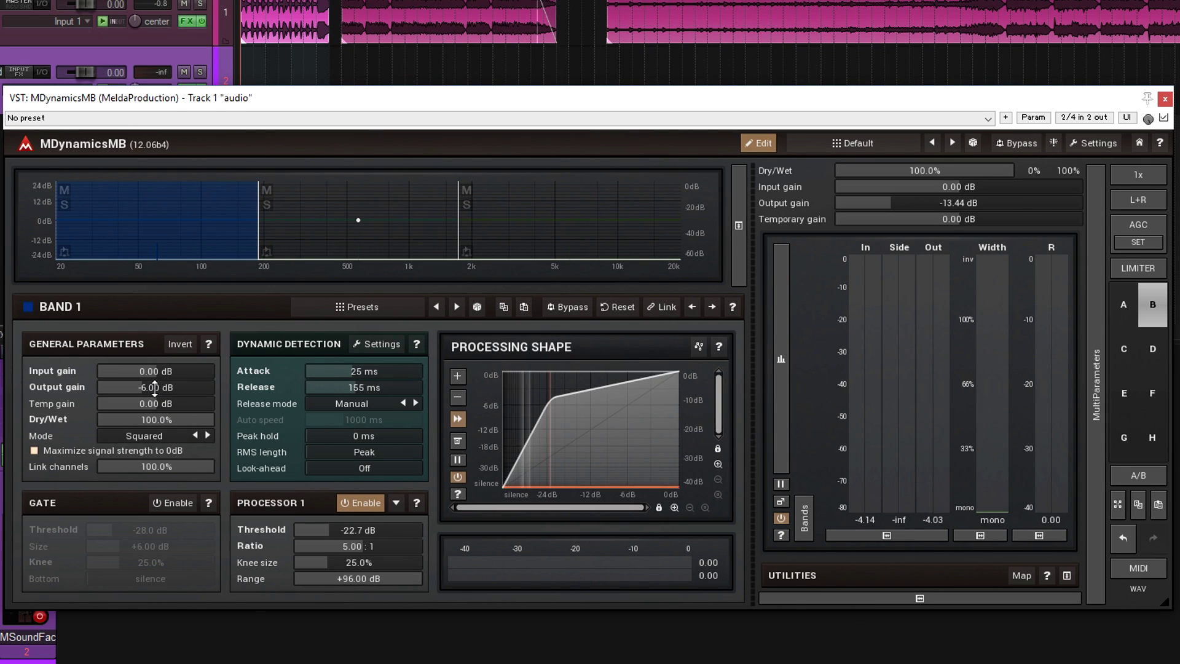
pyautogui.moveTo(154, 387); pyautogui.dragTo(162, 381)
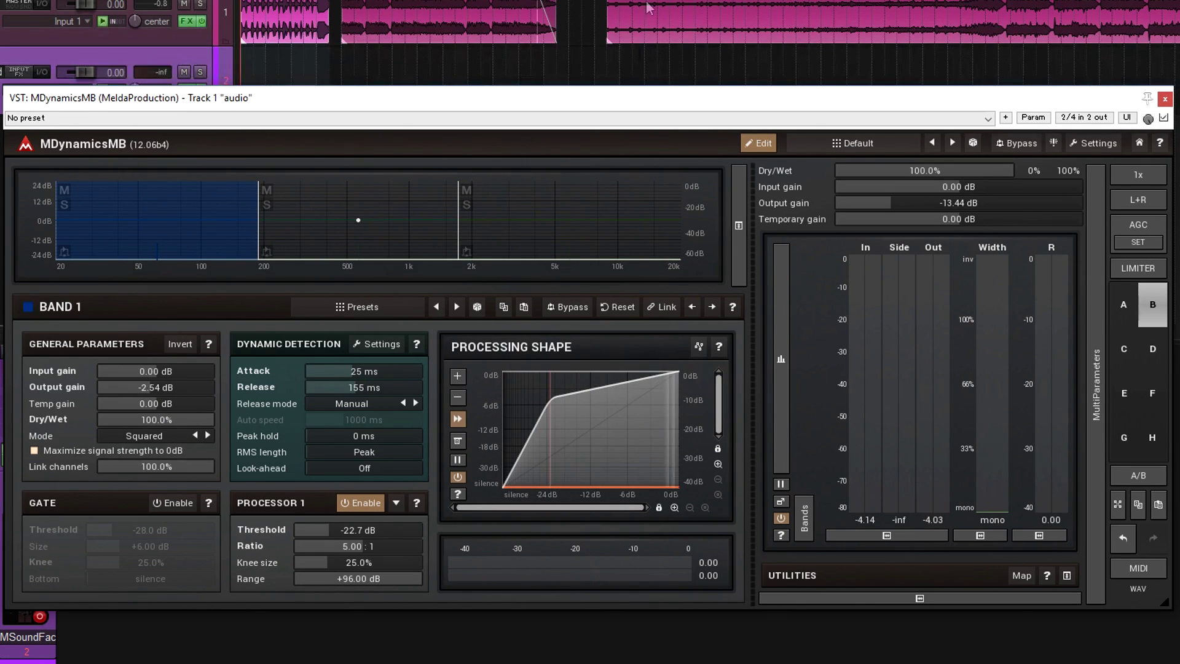
pyautogui.press('space')
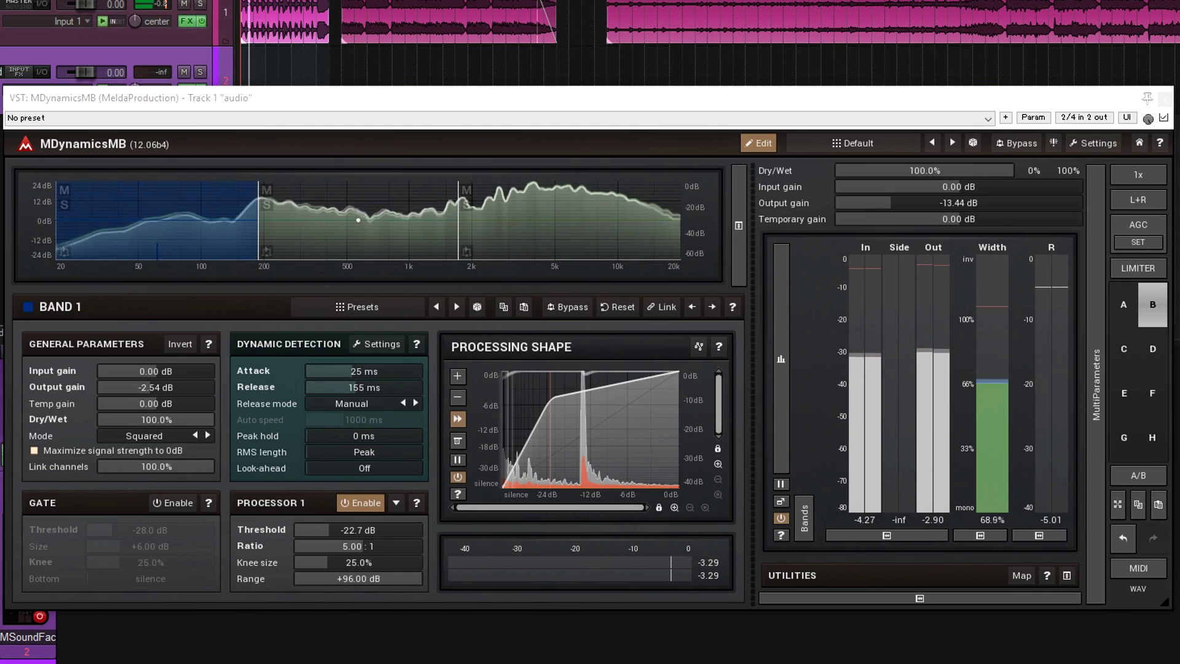
pyautogui.click(865, 251)
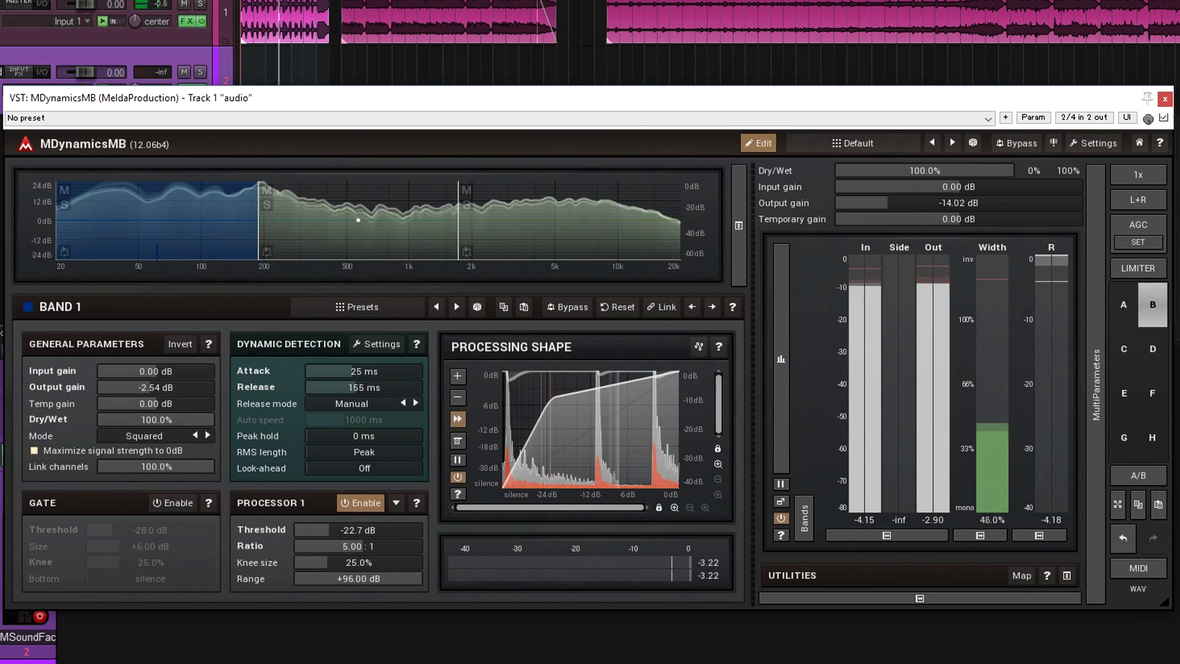
pyautogui.press('space')
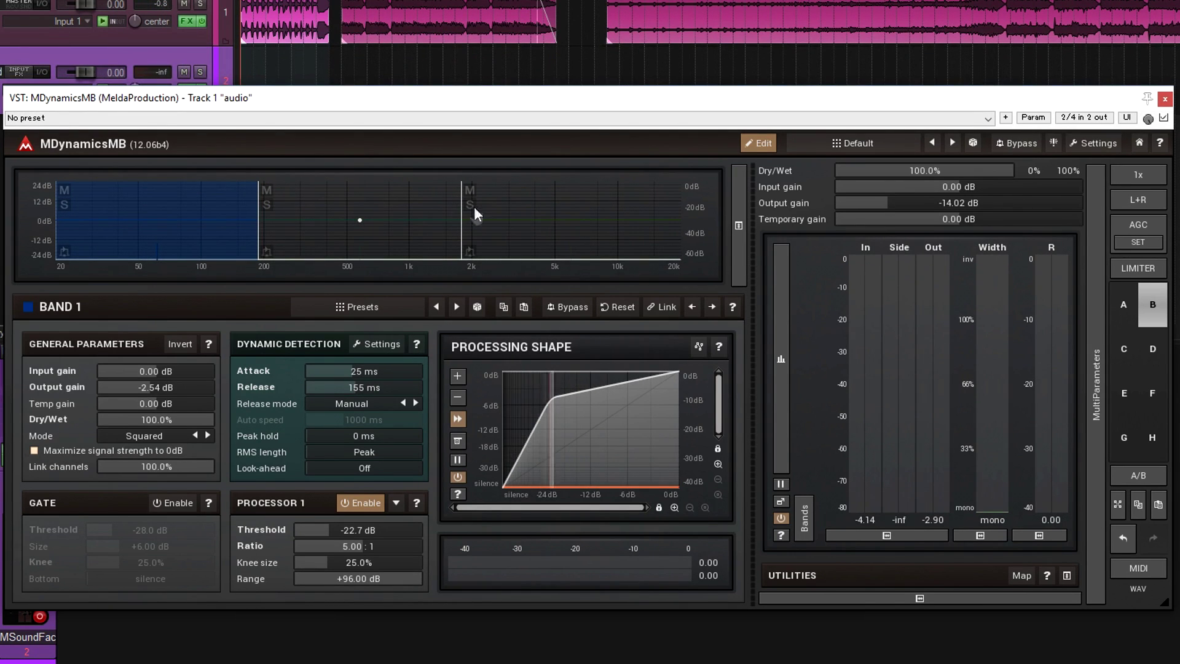
# Select band 3, set the overall output gain to -14.40 dB during playback, and compare the processed and bypassed sound.
pyautogui.click(470, 205)
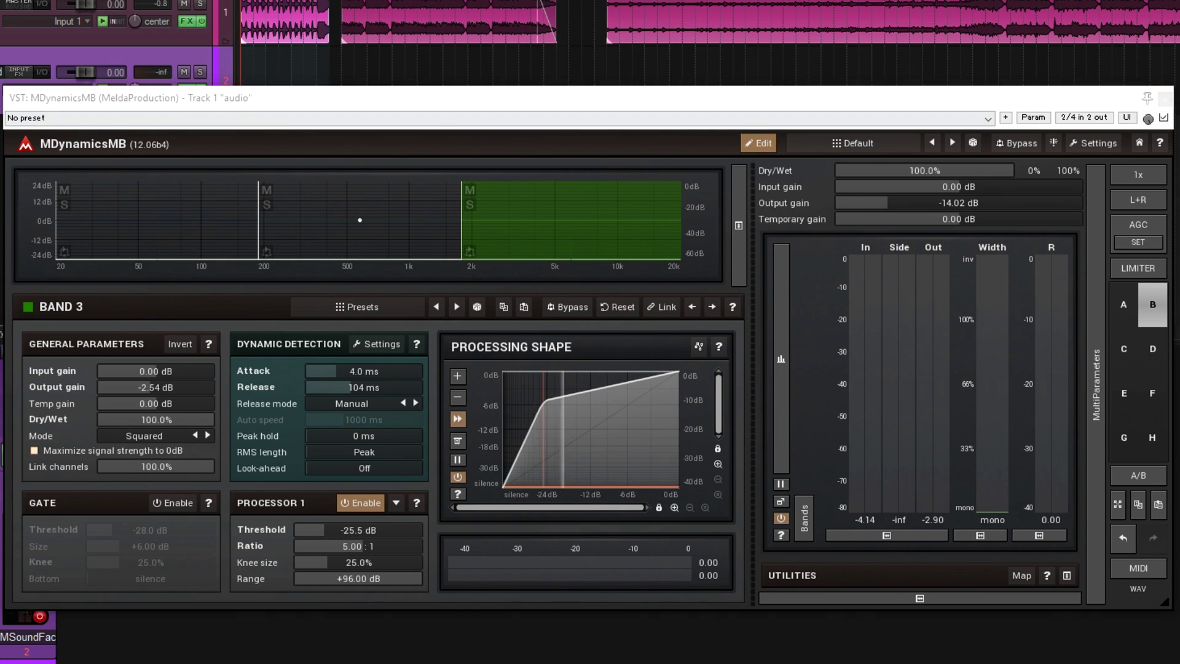
pyautogui.press('space')
pyautogui.moveTo(903, 209); pyautogui.dragTo(903, 213)
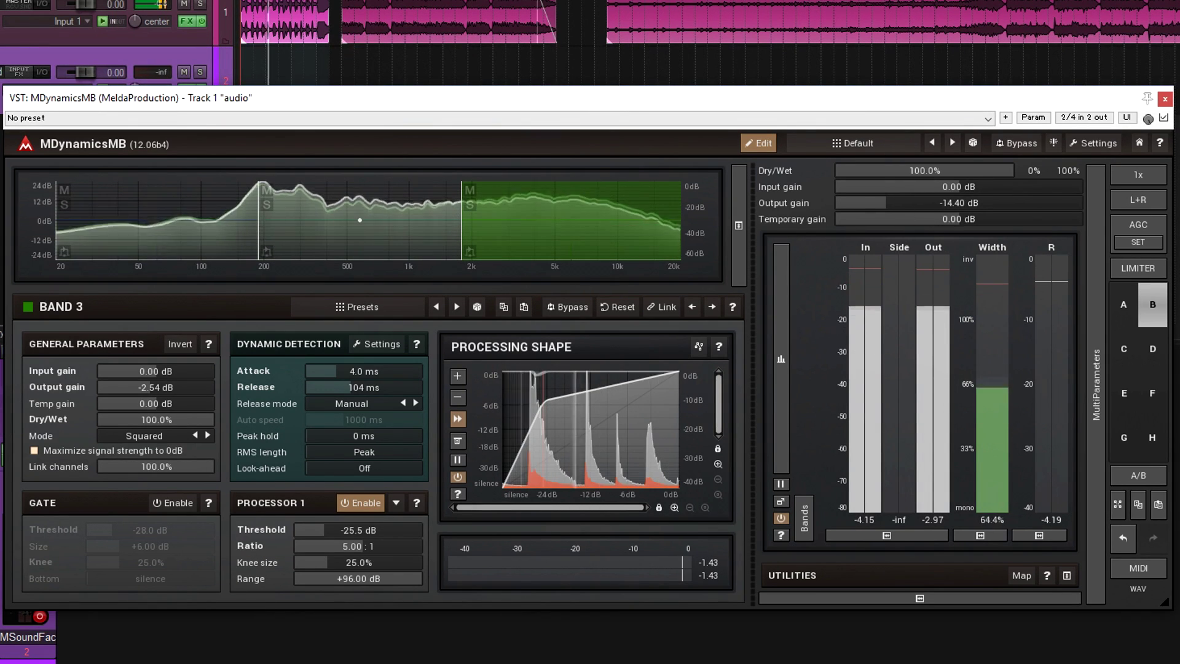
pyautogui.click(1024, 152)
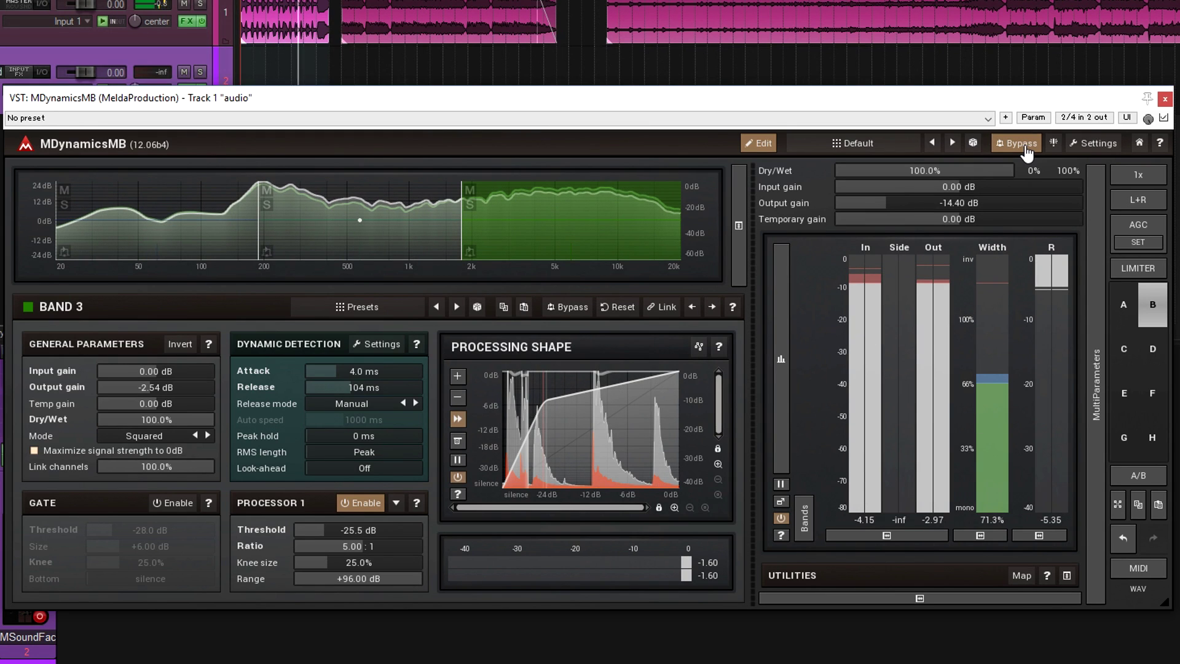
pyautogui.click(1025, 151)
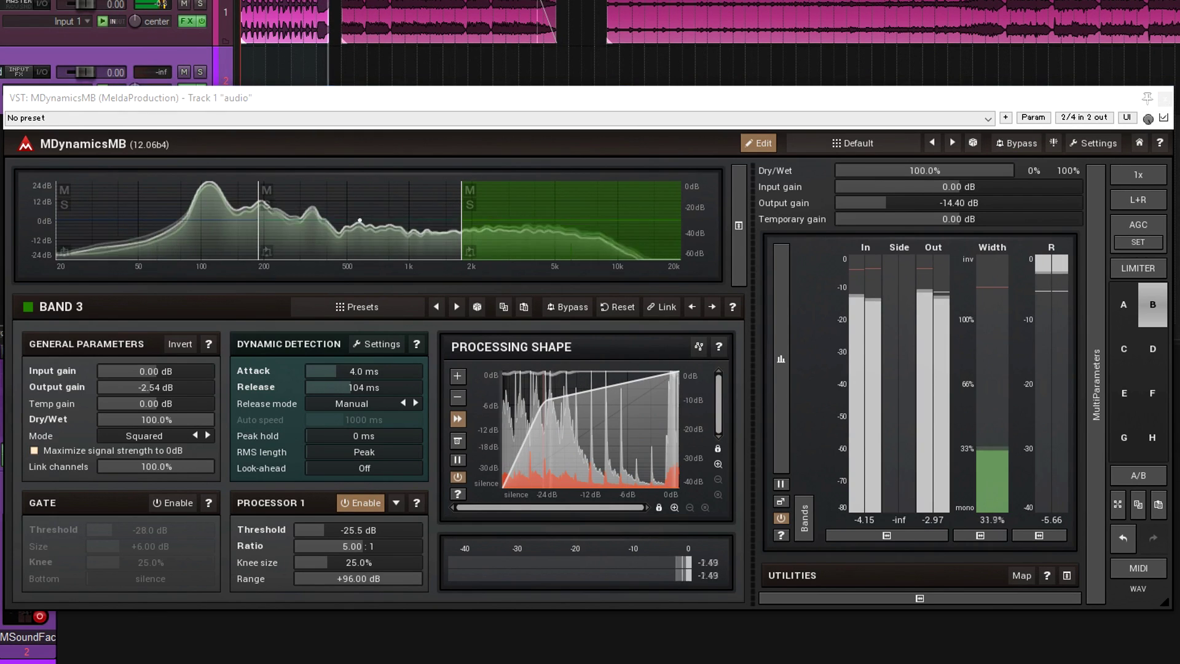
pyautogui.press('space')
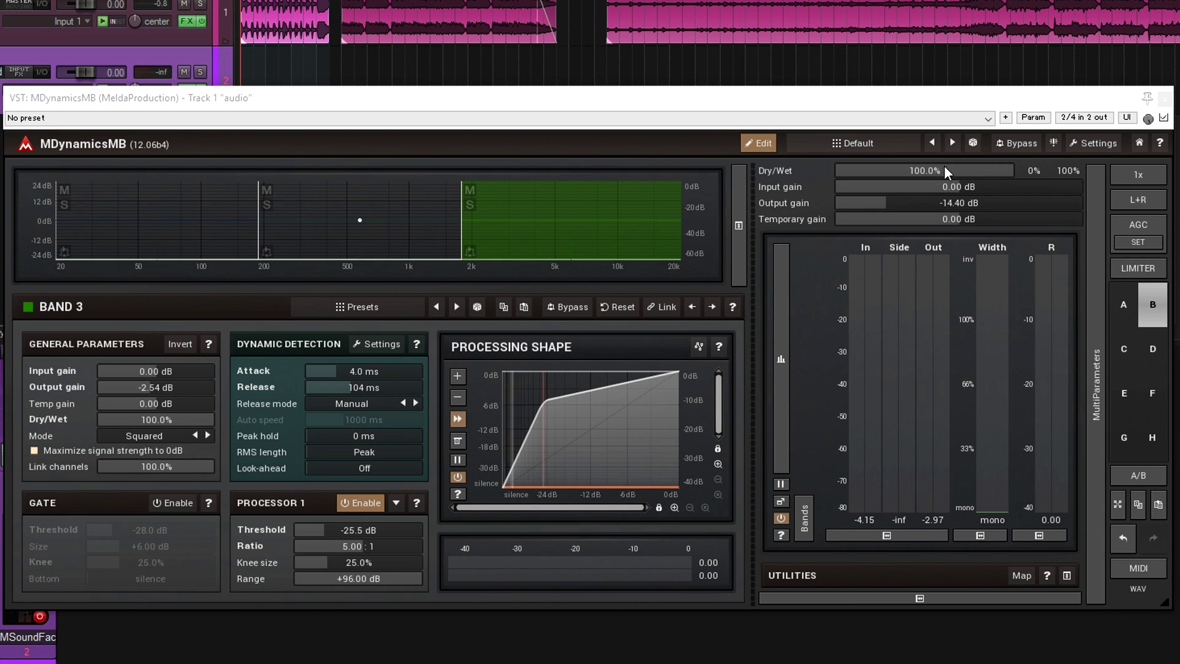
# Try the overall Dry/Wet at 50.4% with the output gain at -11.14 dB, auditioning it against the bypassed sound.
pyautogui.moveTo(943, 164); pyautogui.dragTo(942, 199)
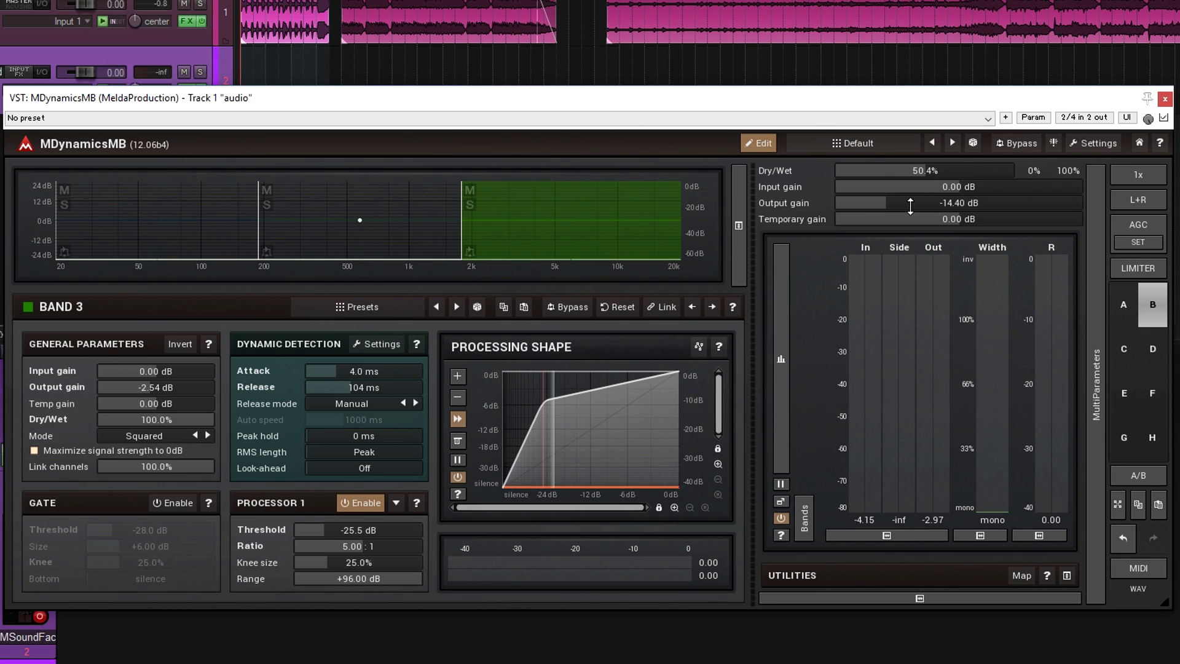
pyautogui.press('space')
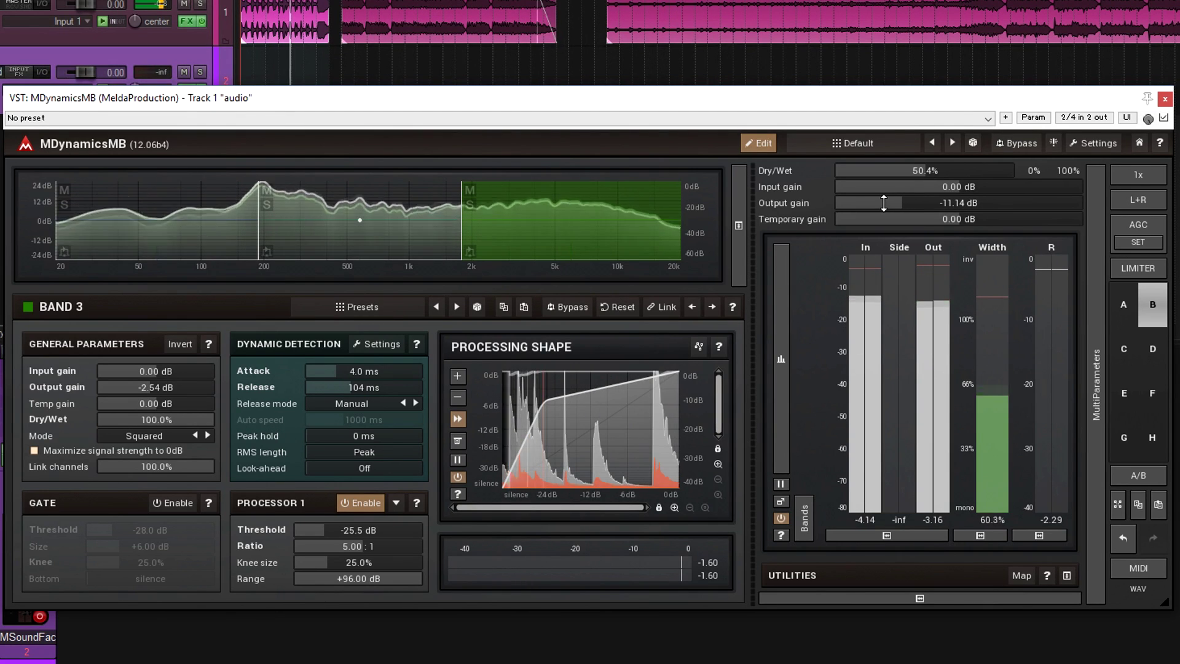
pyautogui.click(1014, 145)
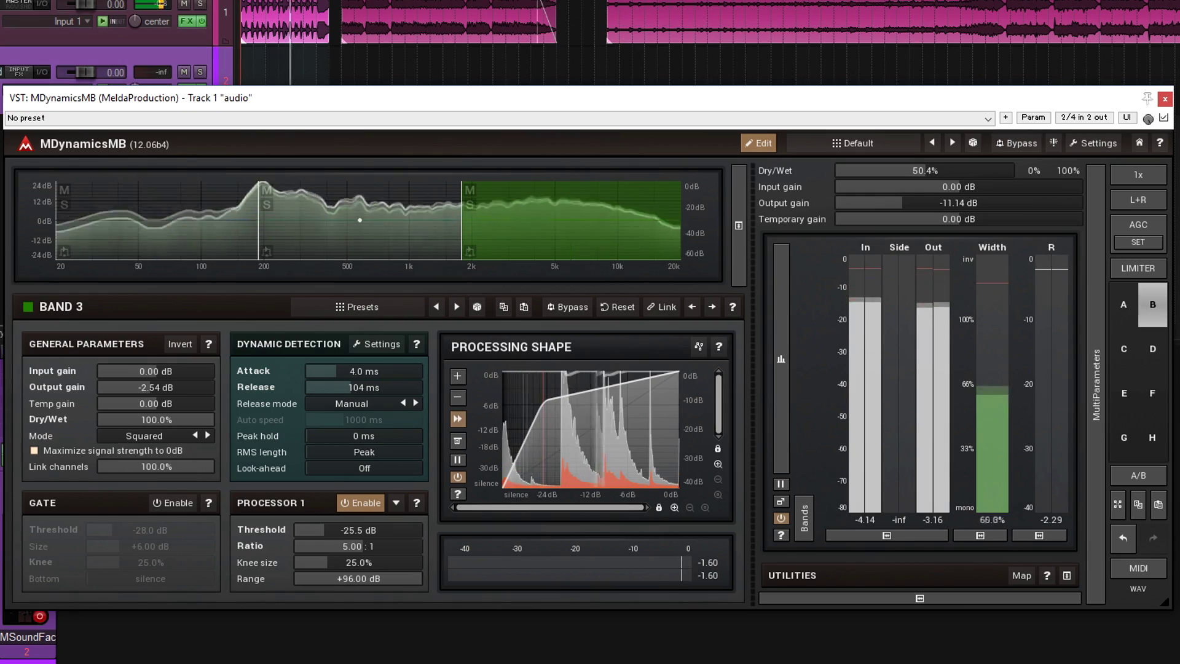
pyautogui.press('XF86AudioStop')
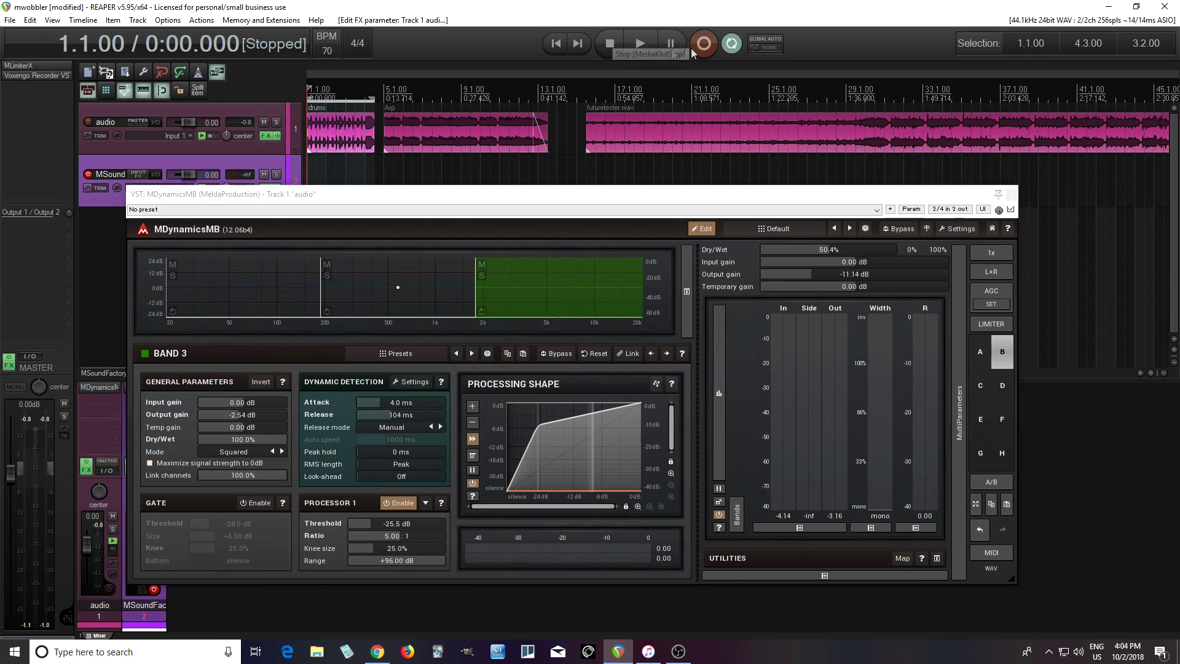
# Bypass the plugin and listen to the unprocessed futuretester.wav section from 26.3.00.
pyautogui.click(861, 169)
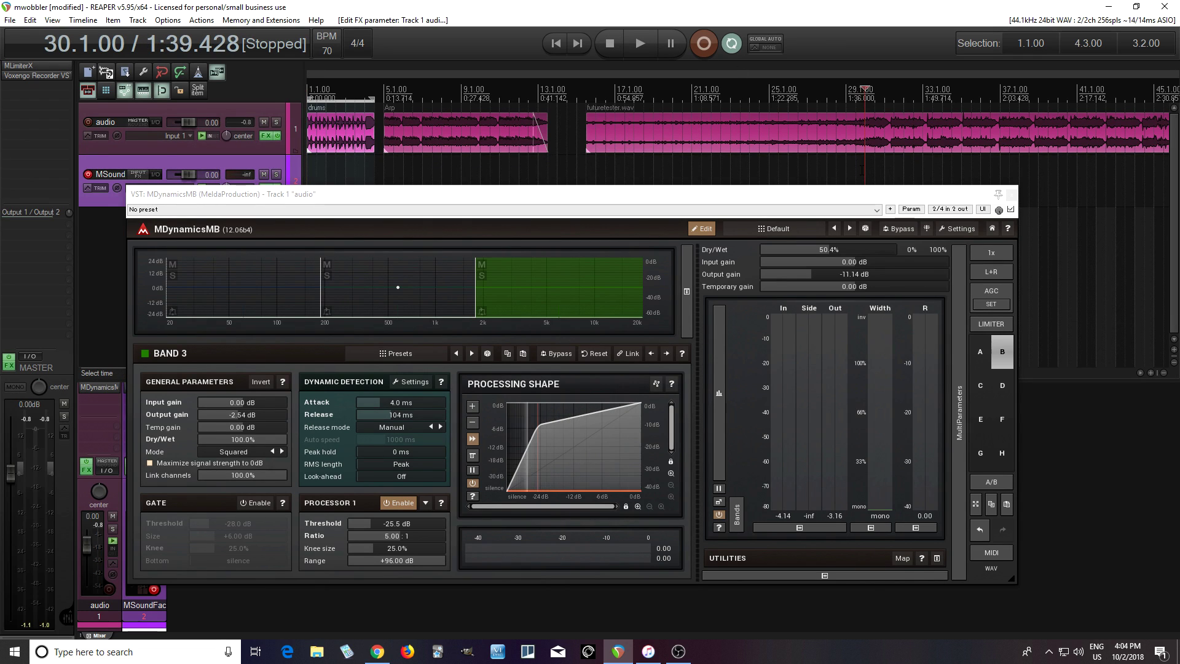
pyautogui.click(903, 229)
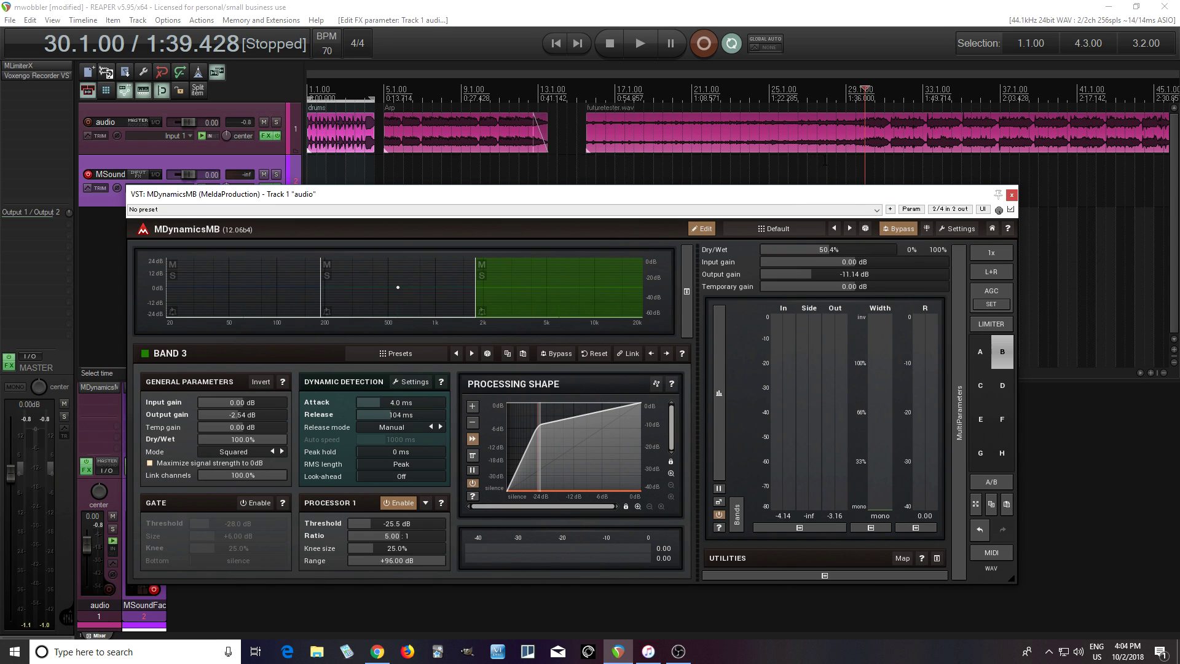
pyautogui.click(798, 165)
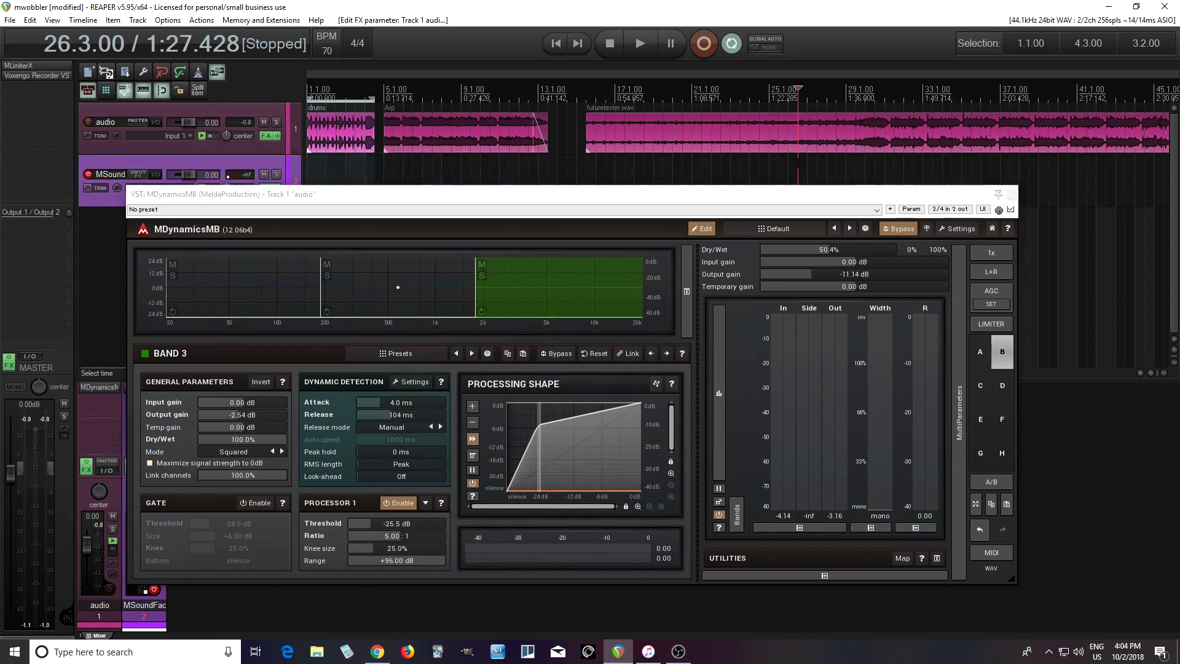
pyautogui.click(652, 52)
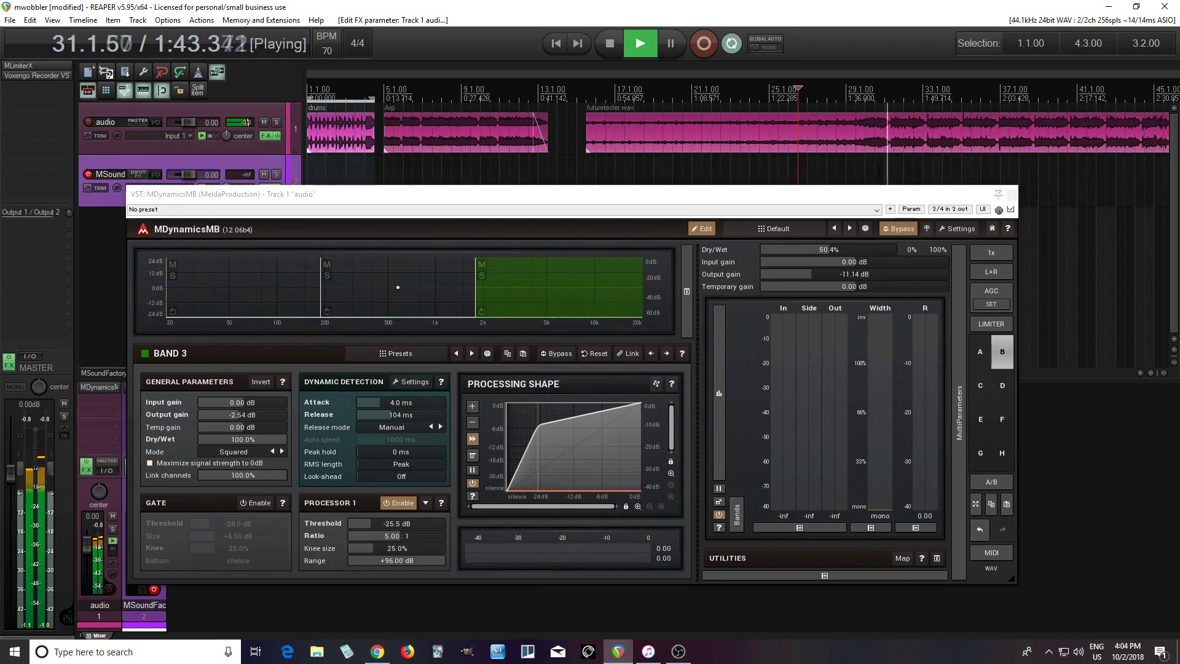
pyautogui.click(617, 46)
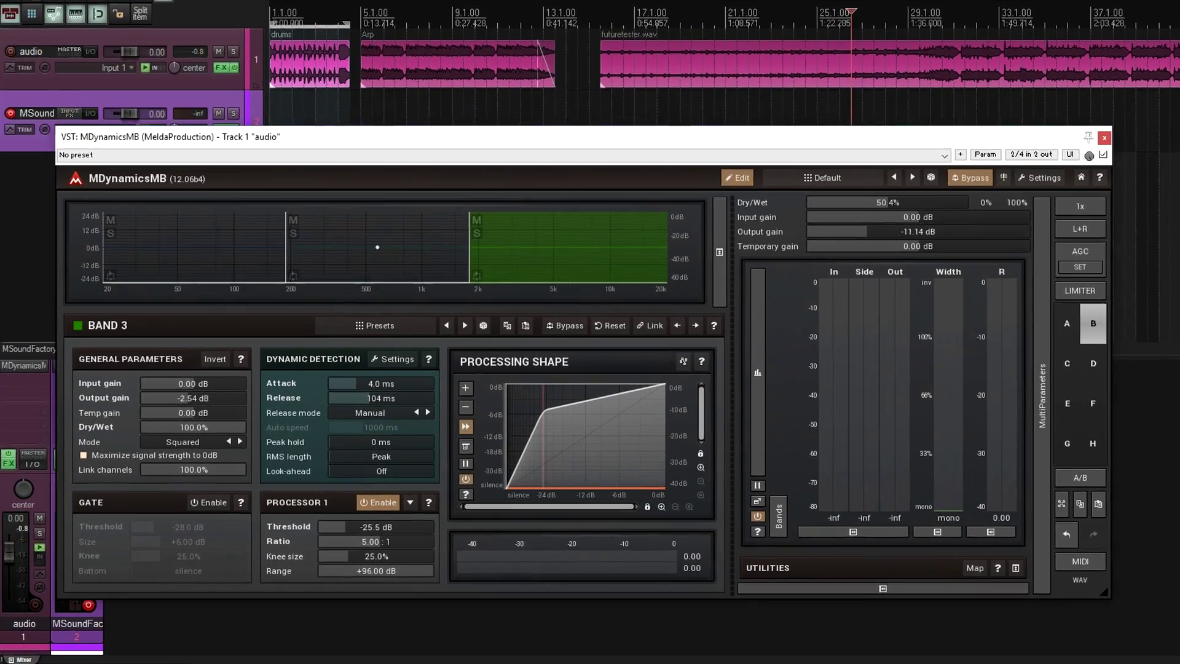
# Restore the overall Dry/Wet to 100%, re-enable the plugin during playback and set its output gain to -13.25 dB.
pyautogui.moveTo(838, 264); pyautogui.dragTo(838, 268)
pyautogui.doubleClick(932, 176)
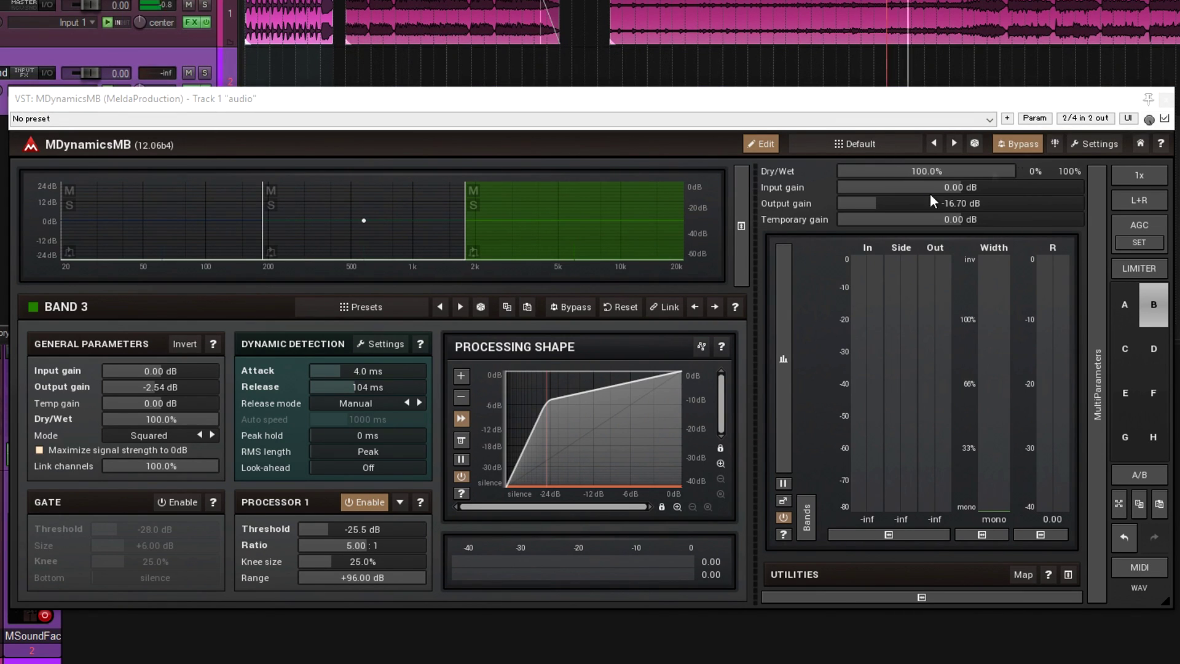
pyautogui.click(1018, 147)
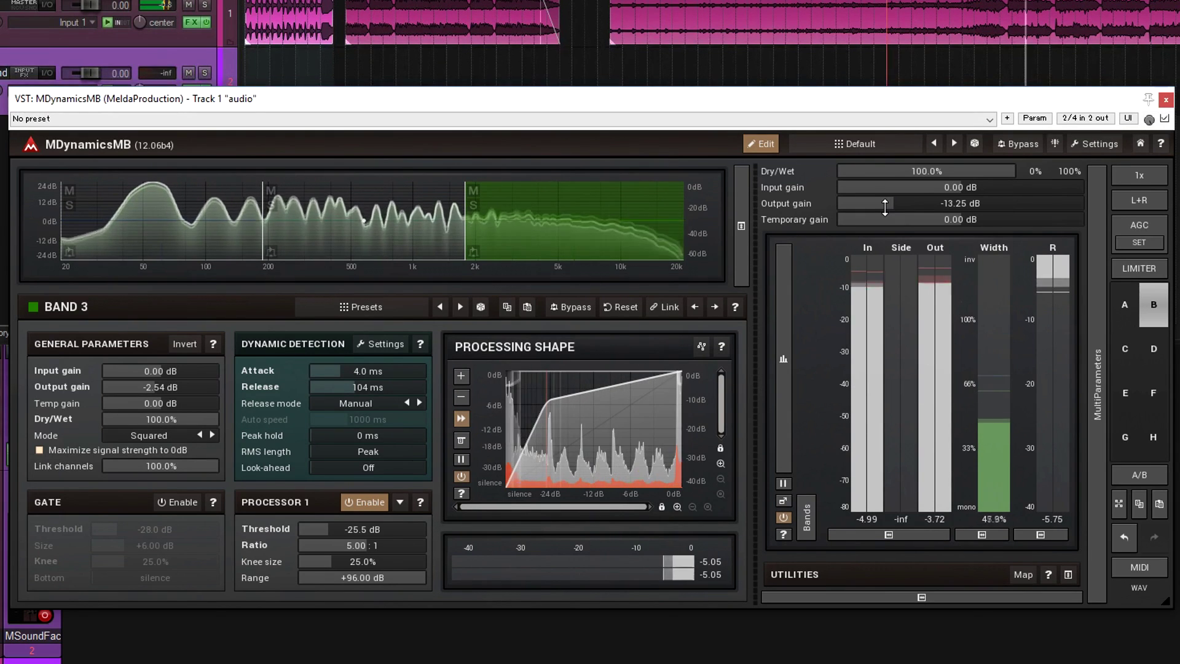
# Compare the bypassed and processed sound of the futuretester.wav section during playback, and stop playback.
pyautogui.click(1025, 147)
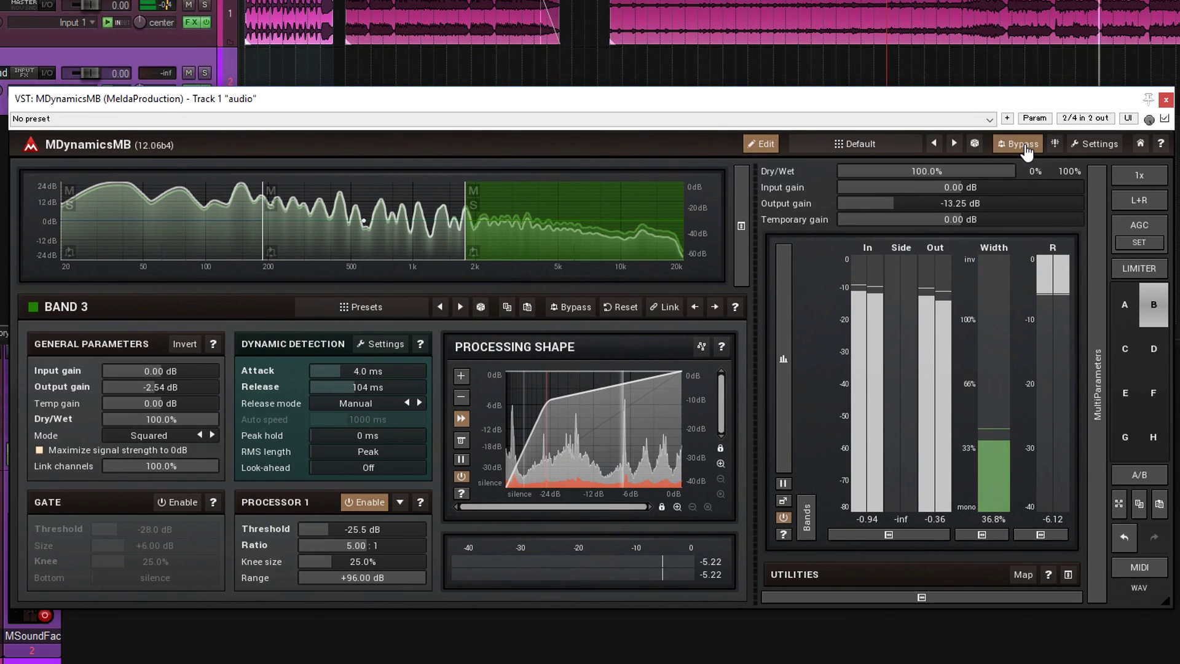
pyautogui.click(1024, 148)
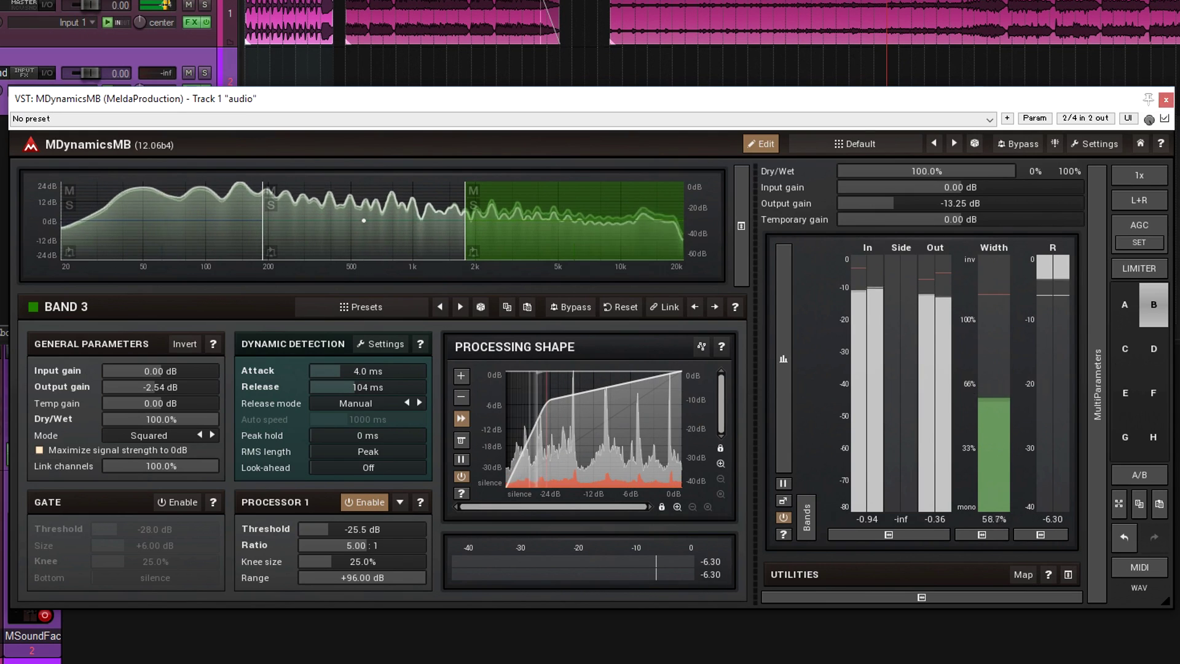
pyautogui.press('space')
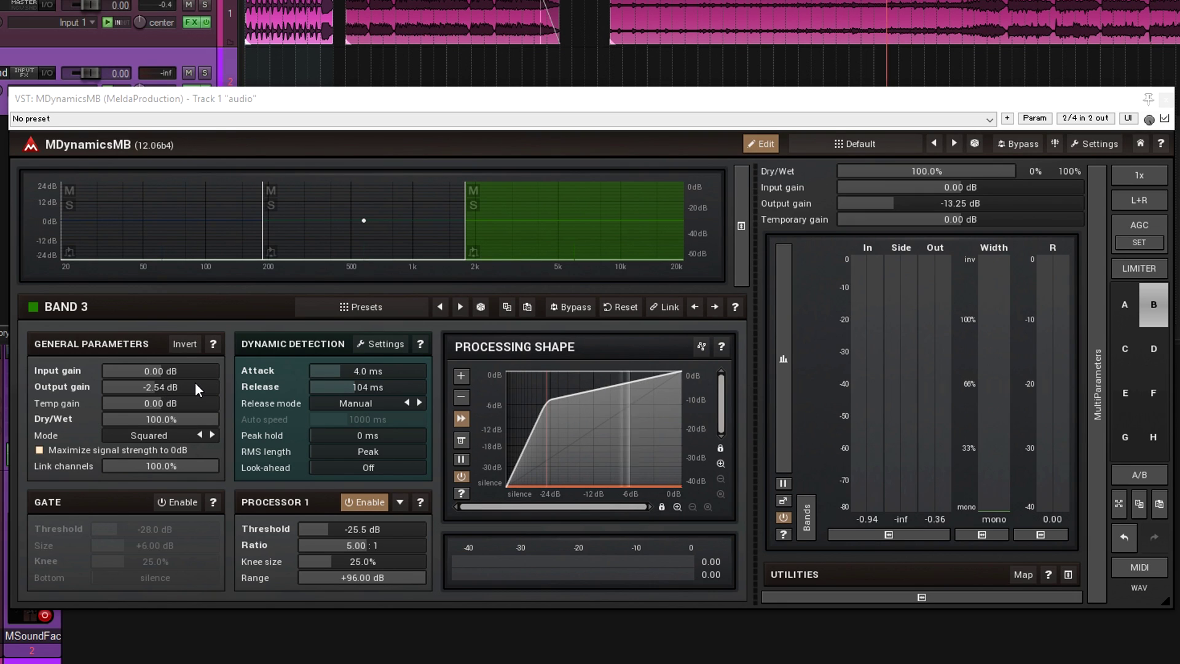
# Move the crossover between bands 2 and 3 to 2355 Hz and lower band 3's Processor 1 ratio to about 2.6:1.
pyautogui.moveTo(466, 232)
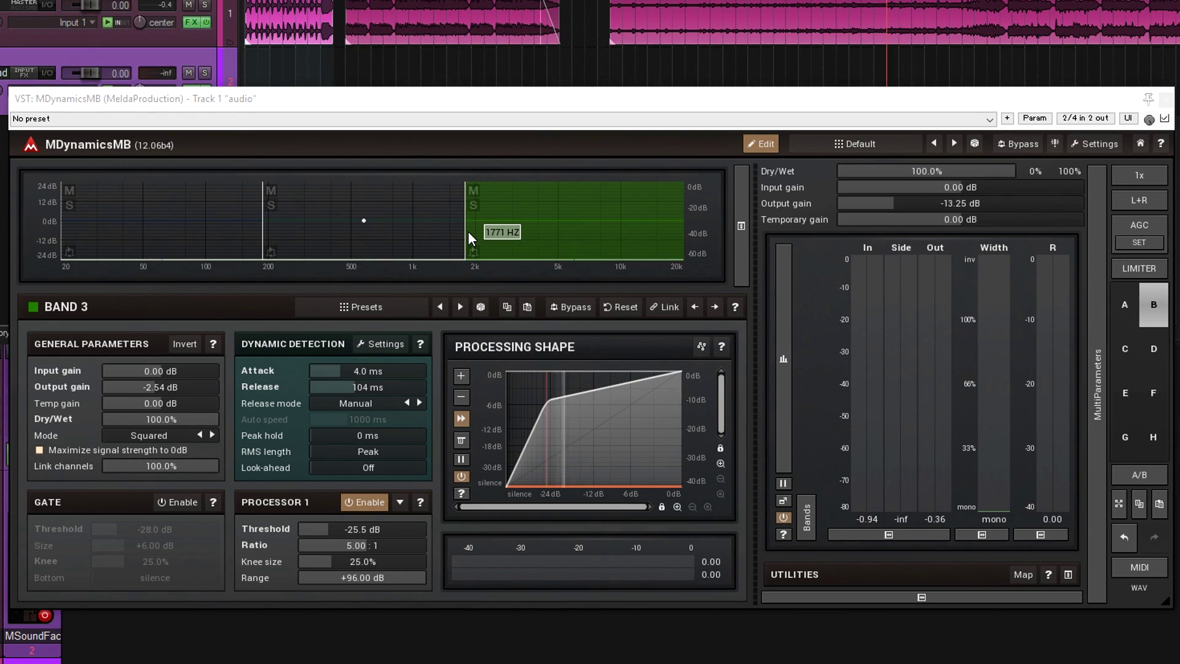
pyautogui.moveTo(467, 233)
pyautogui.mouseDown()
pyautogui.moveTo(515, 234)
pyautogui.moveTo(490, 234)
pyautogui.mouseUp()
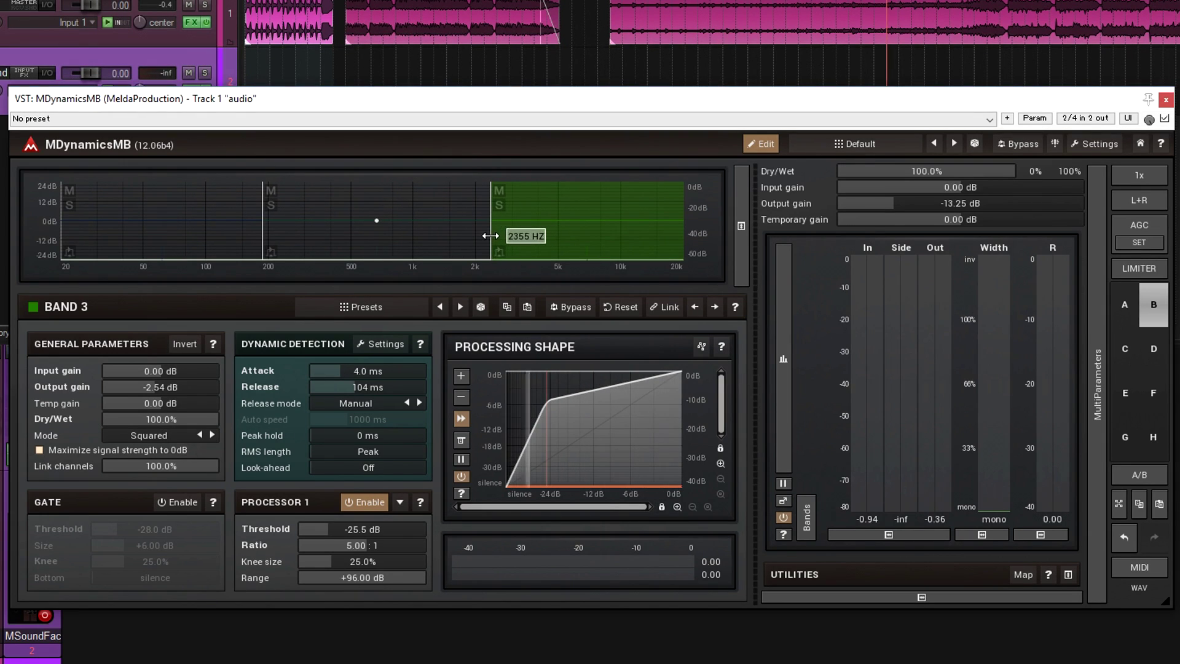
pyautogui.moveTo(1003, 172)
pyautogui.mouseDown()
pyautogui.moveTo(1002, 184)
pyautogui.moveTo(1003, 172)
pyautogui.mouseUp()
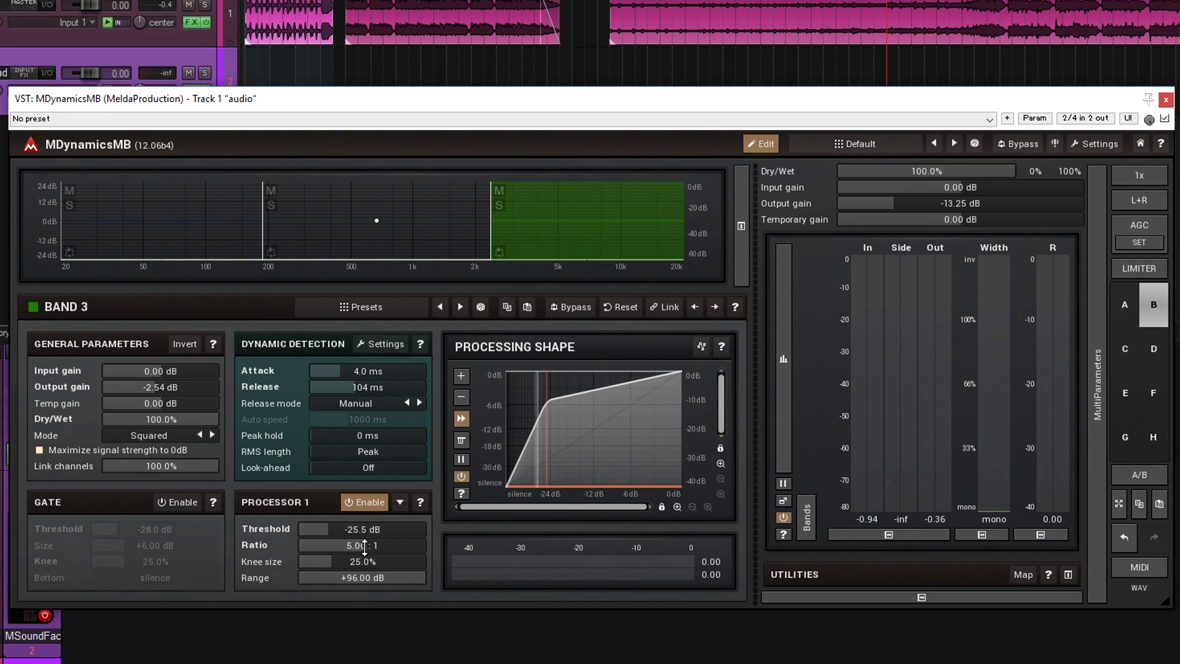
pyautogui.moveTo(364, 544); pyautogui.dragTo(365, 546)
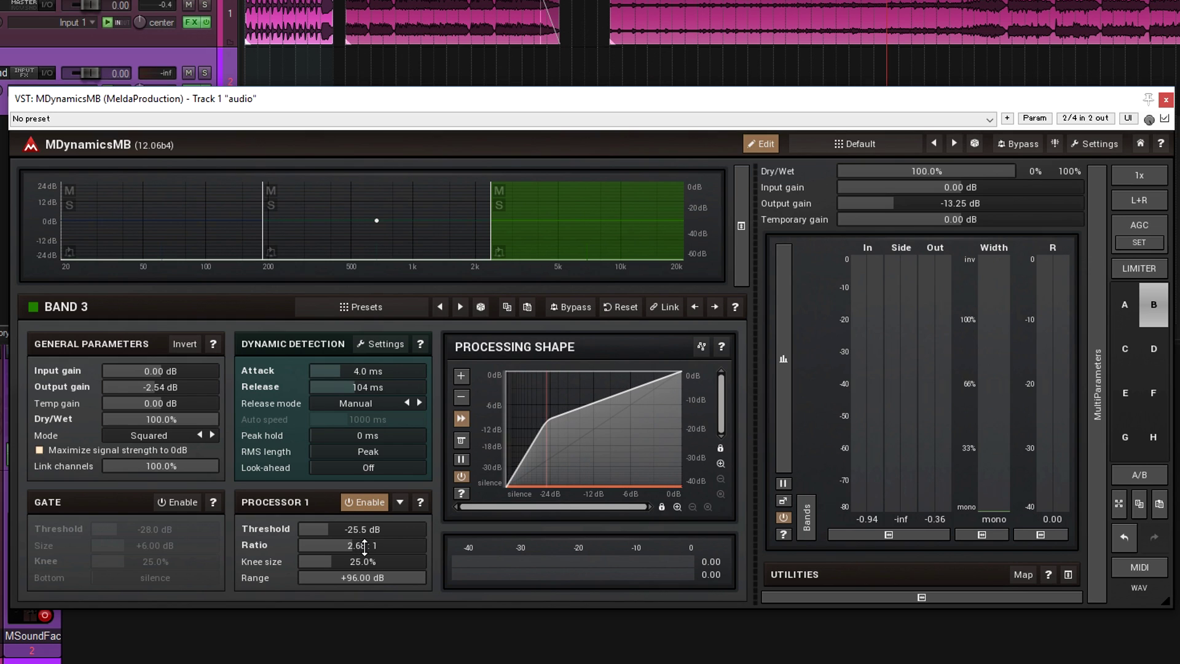